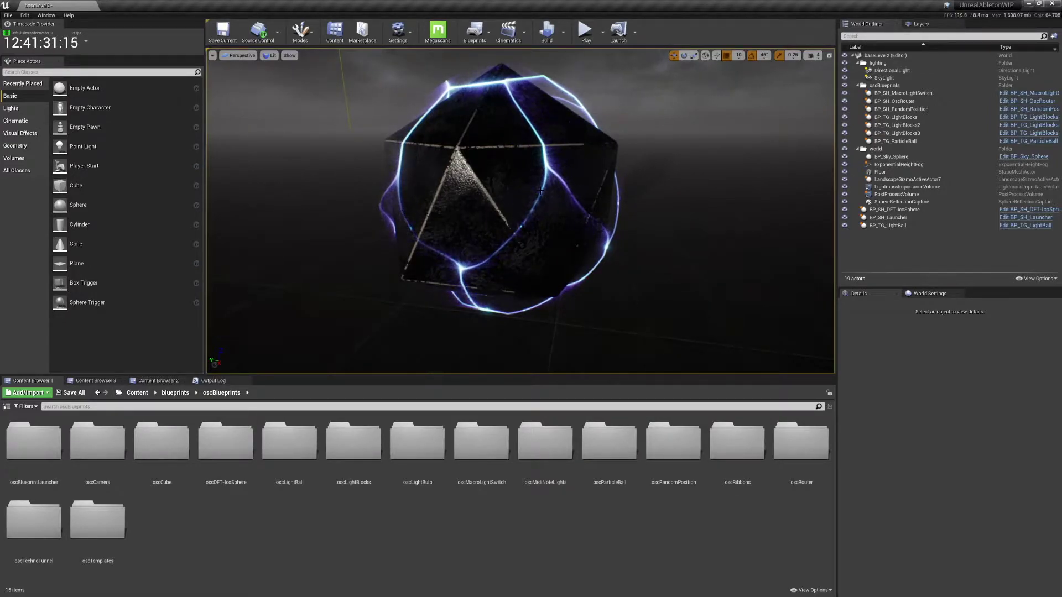
# Turn on the Mesh DistanceFields visualization in the viewport and examine the distance field around the icosphere.
pyautogui.moveTo(520, 210); pyautogui.dragTo(481, 210, button='right')
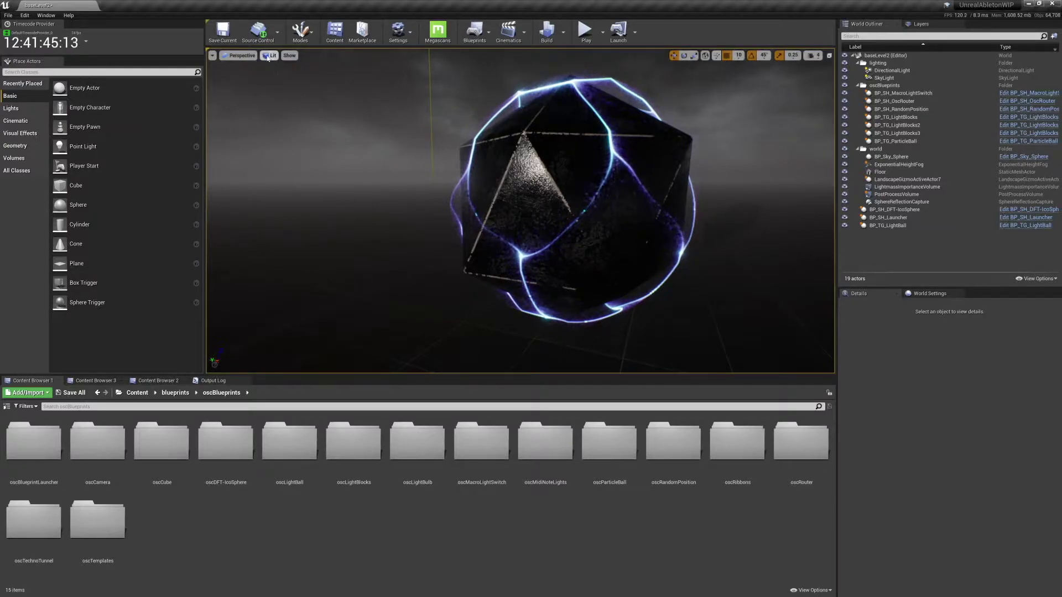
pyautogui.click(270, 56)
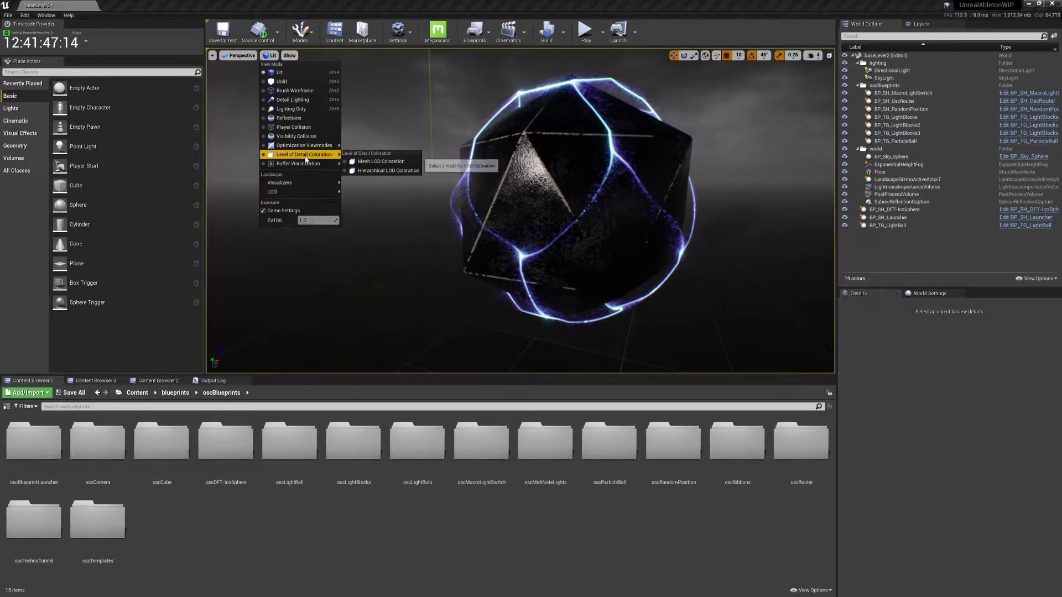
pyautogui.moveTo(306, 167)
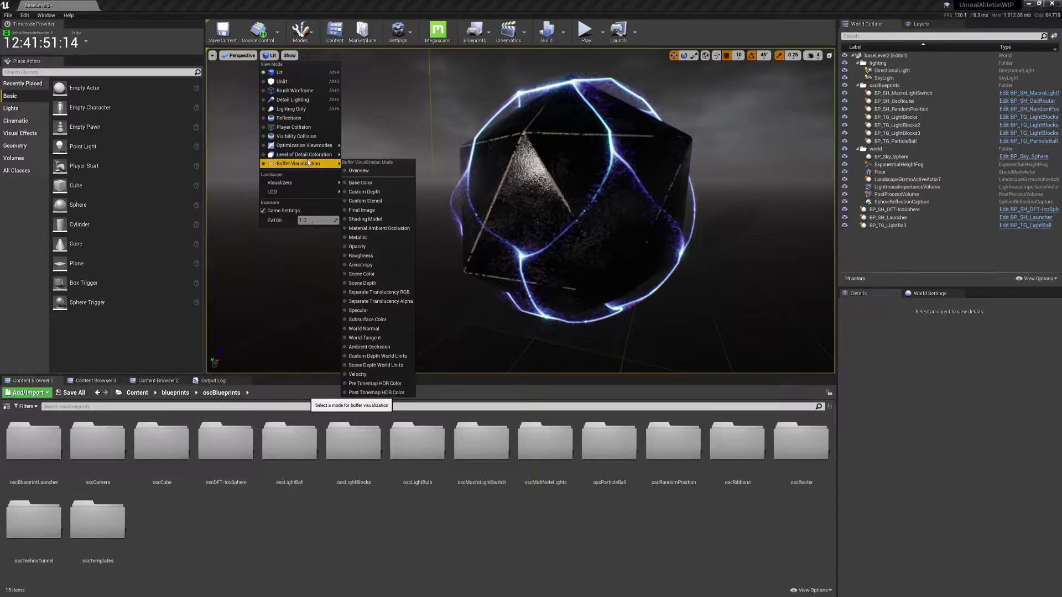
pyautogui.click(289, 55)
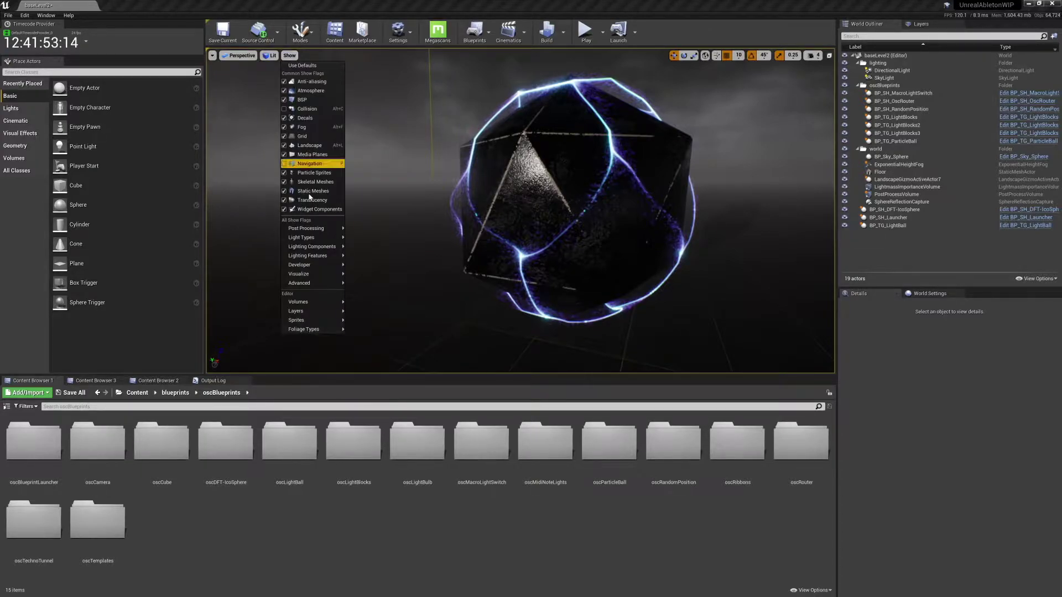
pyautogui.moveTo(313, 274)
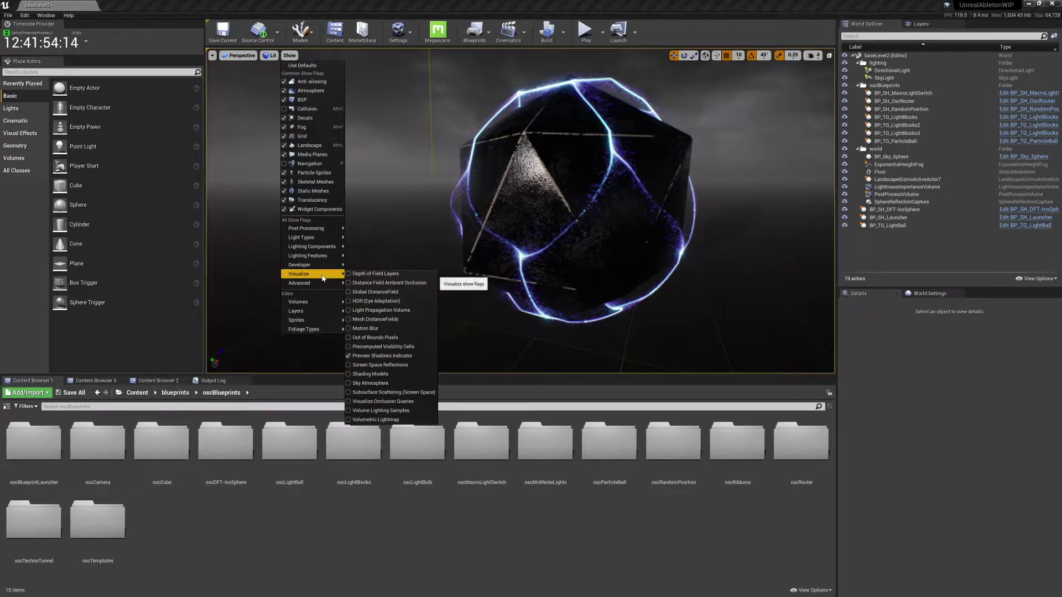
pyautogui.click(404, 320)
pyautogui.press('s')
pyautogui.moveTo(441, 261); pyautogui.dragTo(465, 260, button='right')
pyautogui.press('w')
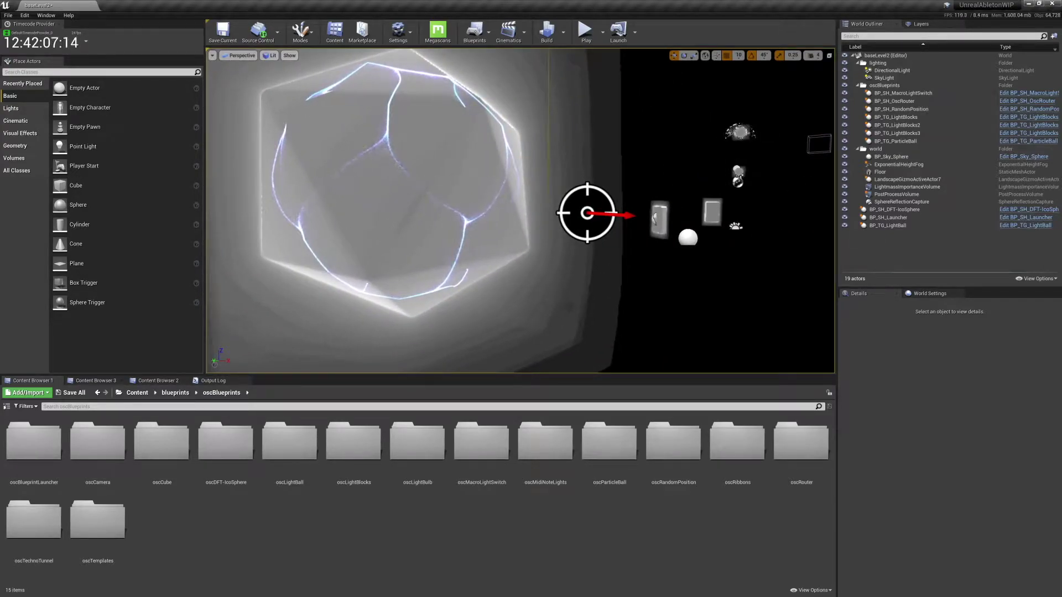
pyautogui.moveTo(412, 262); pyautogui.dragTo(433, 245, button='right')
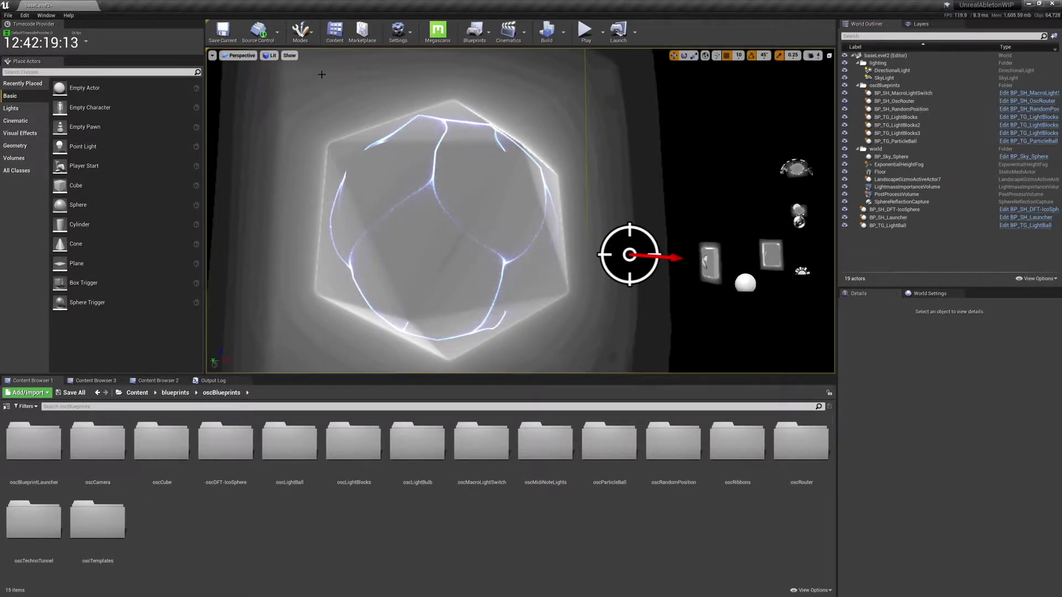
# Turn off the Mesh DistanceFields visualization in the viewport.
pyautogui.click(271, 56)
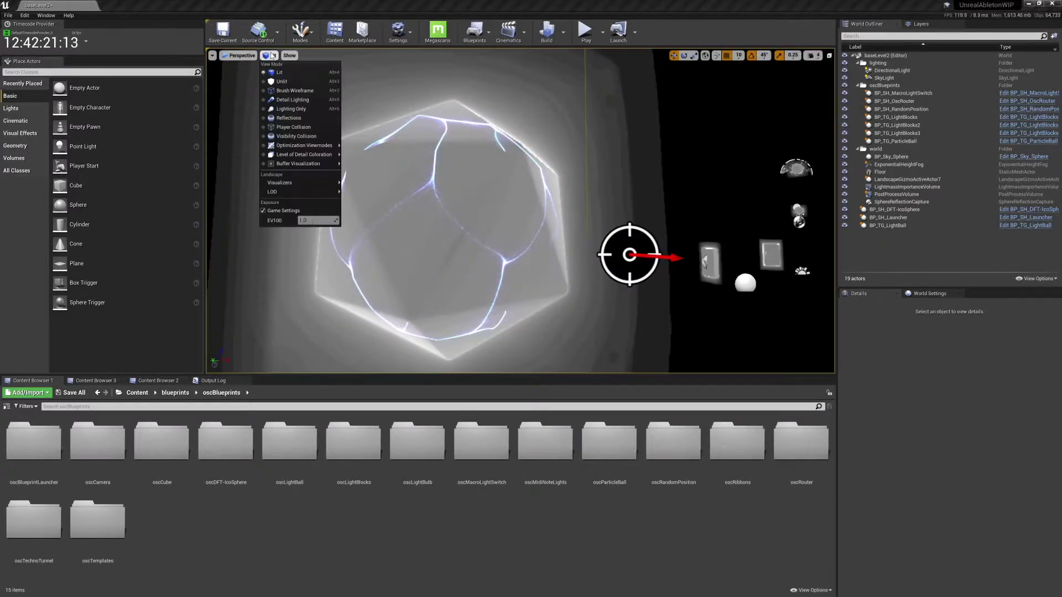
pyautogui.click(290, 55)
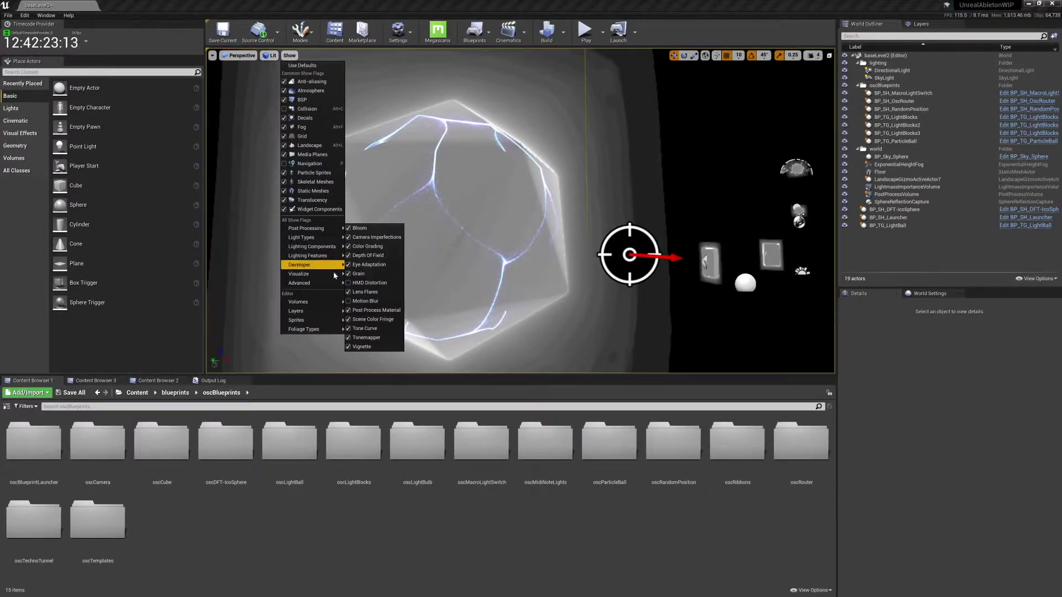
pyautogui.moveTo(334, 275)
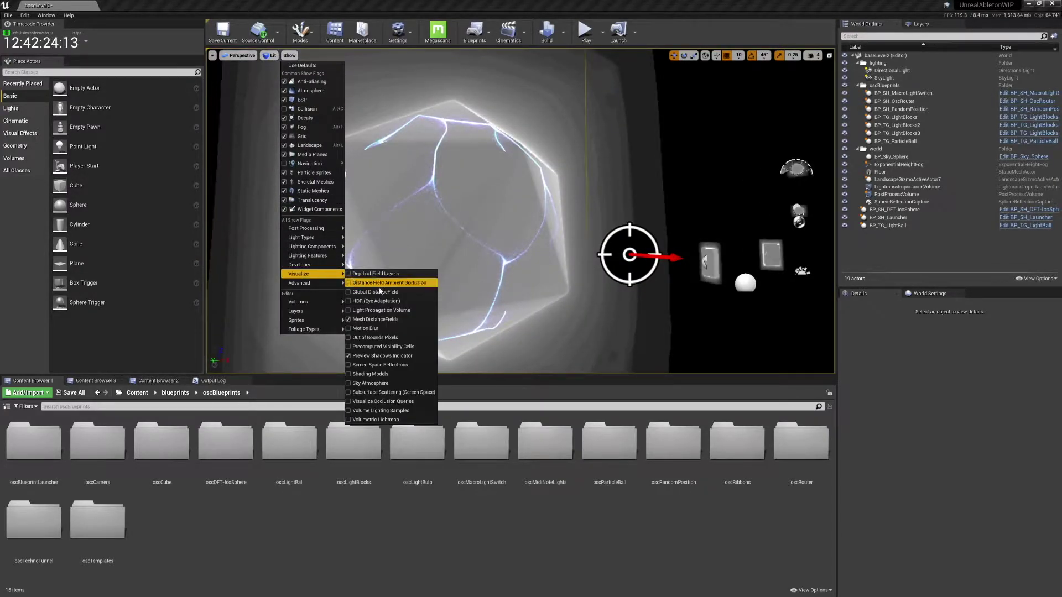
pyautogui.click(393, 327)
# Examine the icosphere's glowing particle lines and border edges from several angles and distances, leaving nothing selected.
pyautogui.keyDown('alt'); pyautogui.moveTo(538, 240); pyautogui.dragTo(470, 240); pyautogui.keyUp('alt')
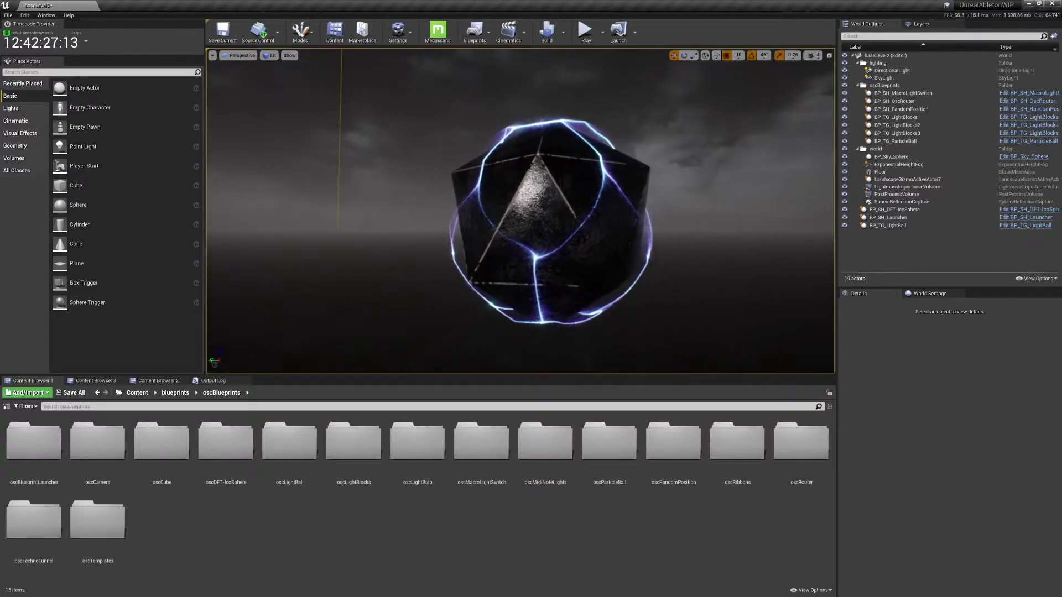
pyautogui.click(539, 240)
pyautogui.keyDown('alt'); pyautogui.moveTo(538, 240); pyautogui.dragTo(586, 240); pyautogui.keyUp('alt')
pyautogui.moveTo(520, 237); pyautogui.dragTo(481, 276, button='right')
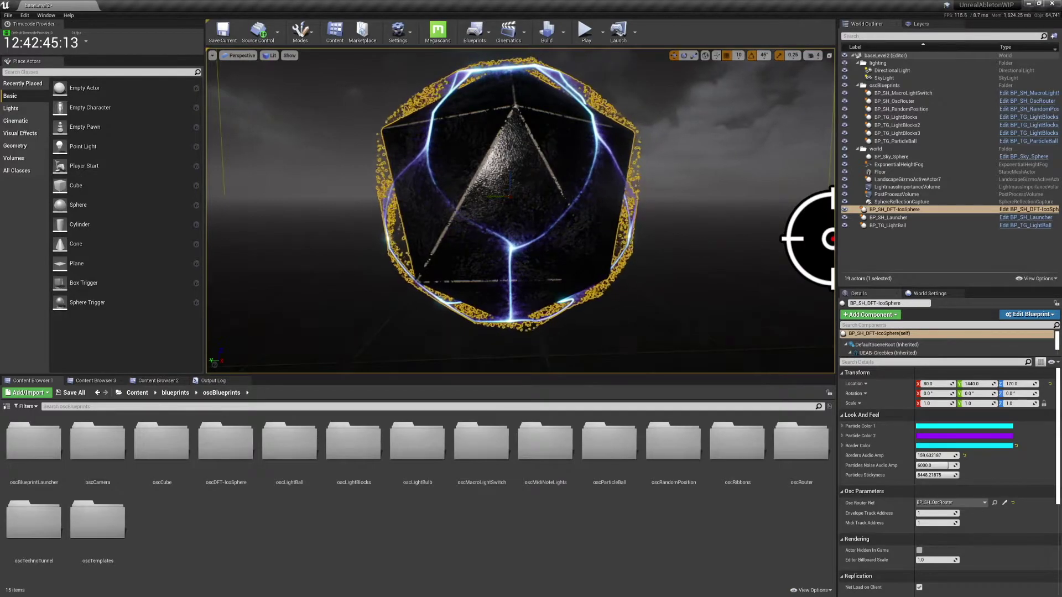
pyautogui.moveTo(568, 217); pyautogui.dragTo(481, 220, button='right')
pyautogui.click(568, 218)
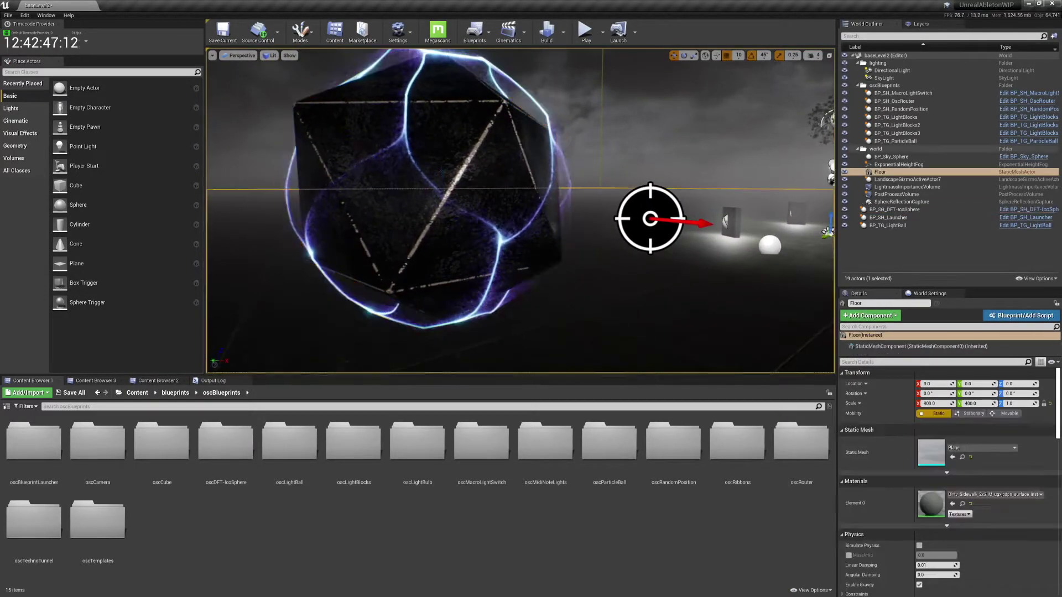
pyautogui.press('Escape')
pyautogui.moveTo(568, 217); pyautogui.dragTo(432, 213, button='right')
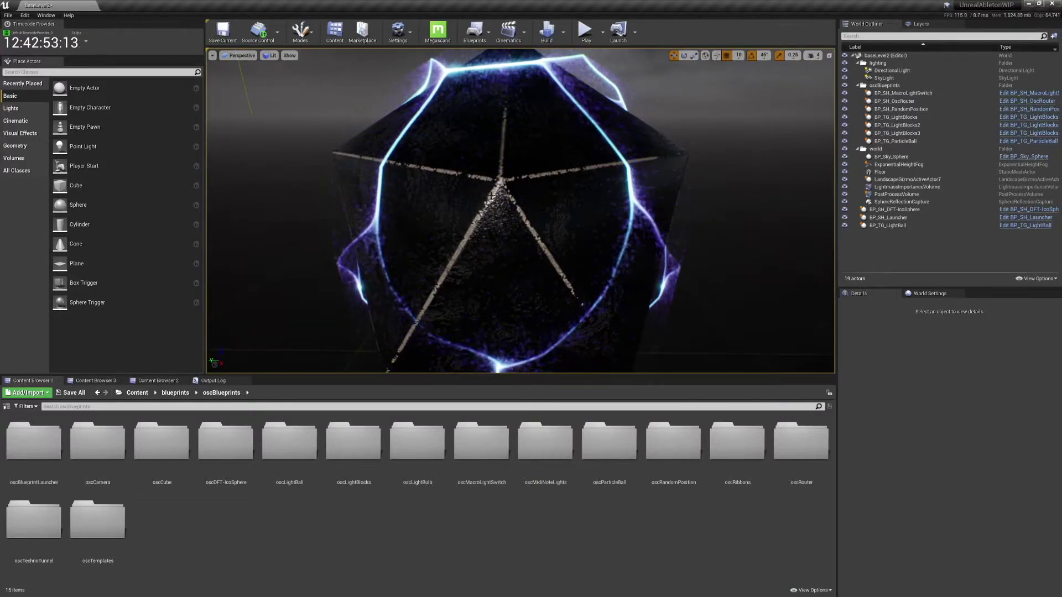
pyautogui.moveTo(520, 210); pyautogui.dragTo(454, 177, button='right')
pyautogui.click(520, 232)
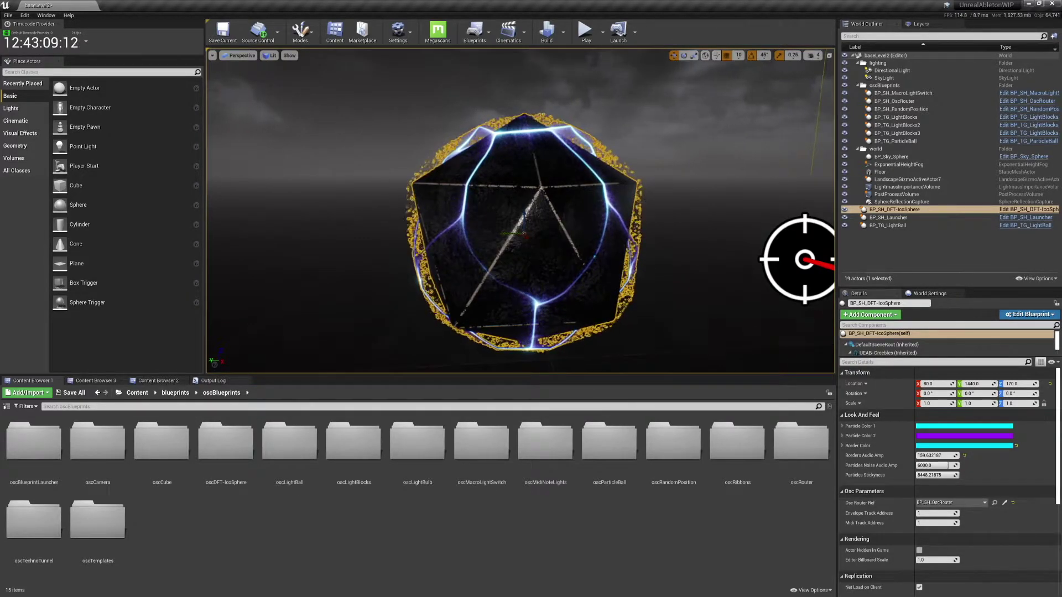
pyautogui.press('Escape')
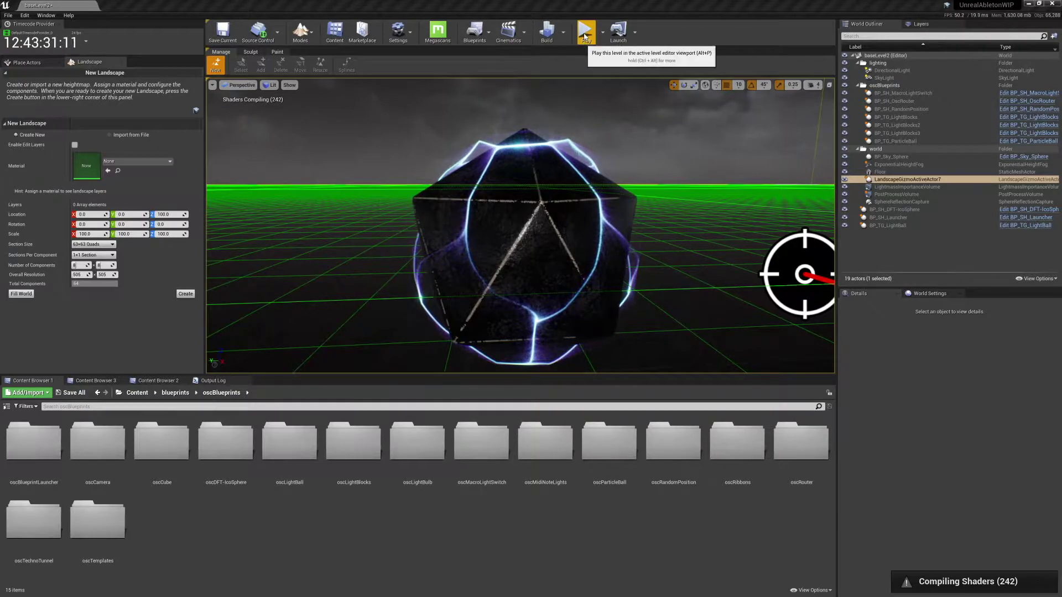
# Play the level in the active viewport and look at the animated icosphere.
pyautogui.click(584, 35)
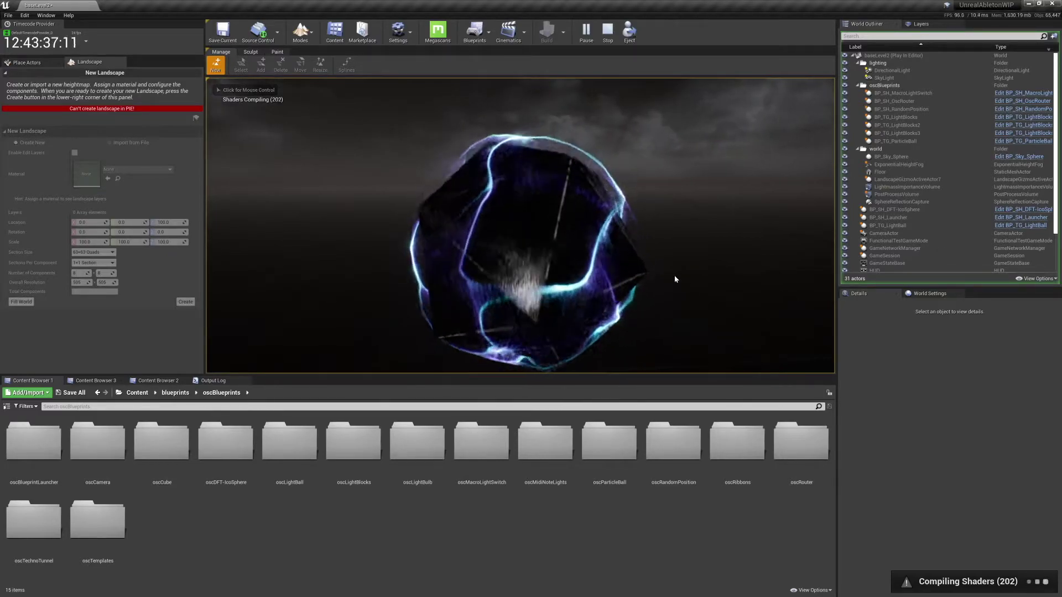
pyautogui.click(748, 228)
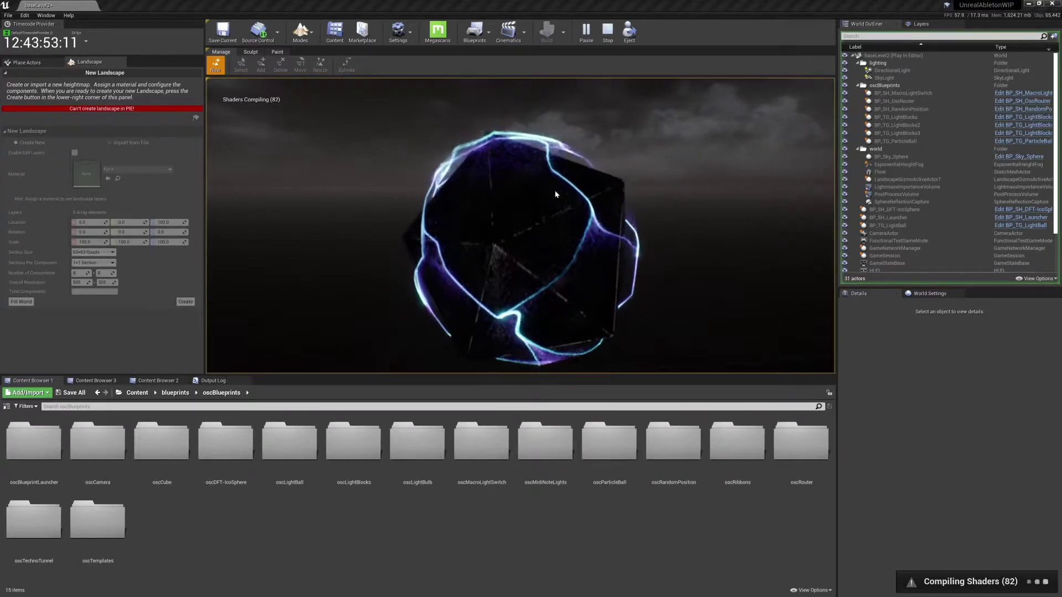
pyautogui.click(495, 237)
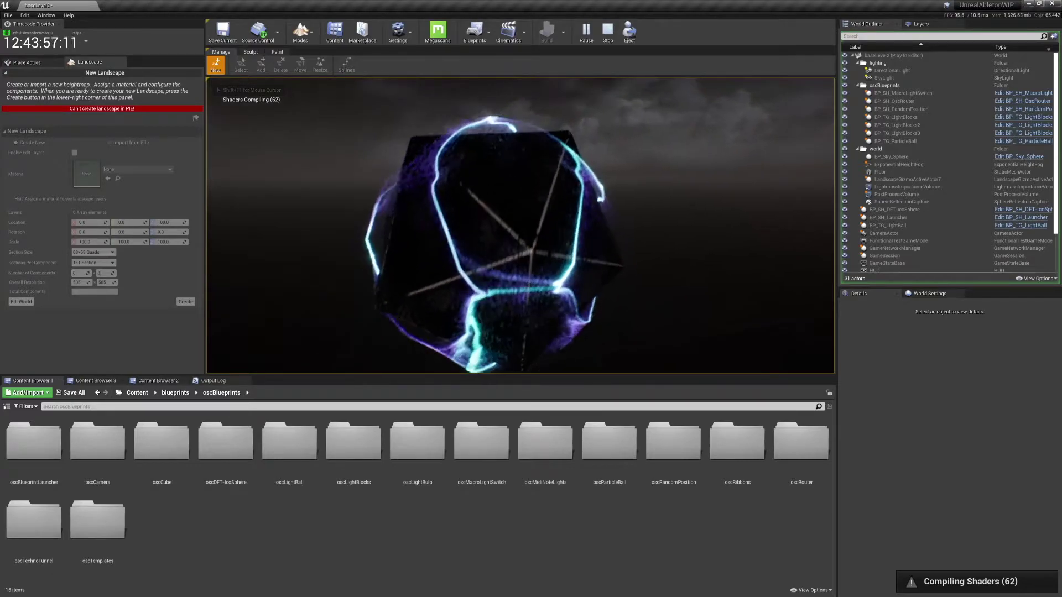
# Release the mouse from the running level and leave the Landscape editing mode.
pyautogui.hotkey('shift', 'F1')
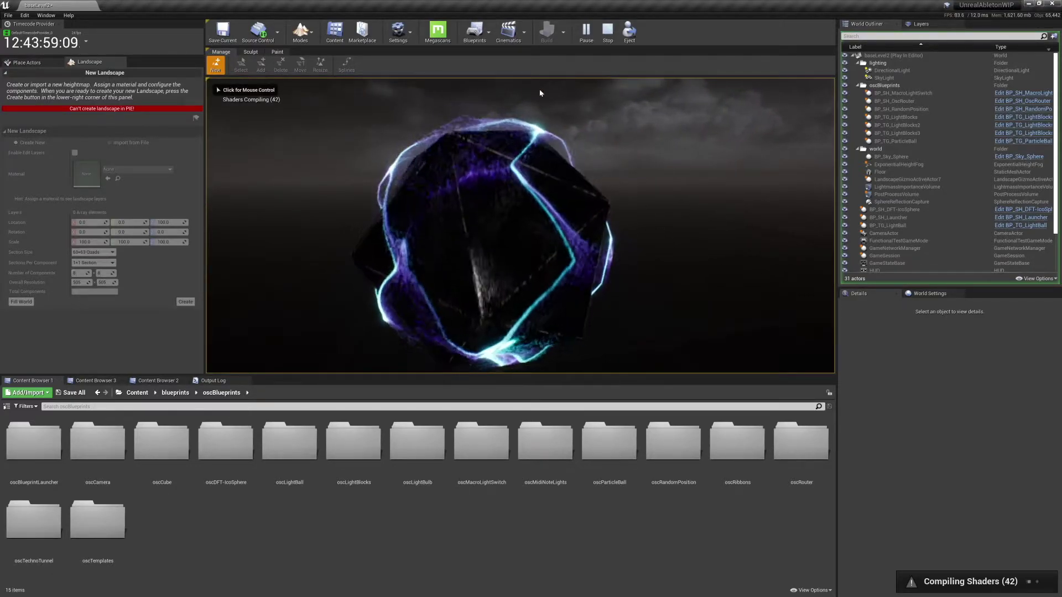
pyautogui.click(305, 37)
pyautogui.click(309, 55)
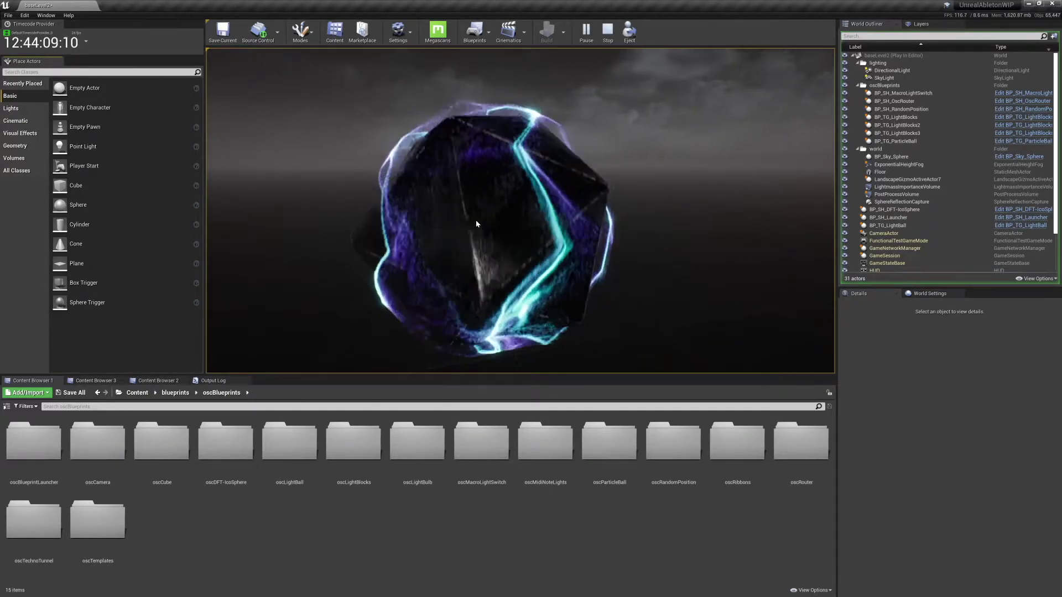
# Watch the icosphere's particles and borders in the running level, and stop the simulation.
pyautogui.click(522, 228)
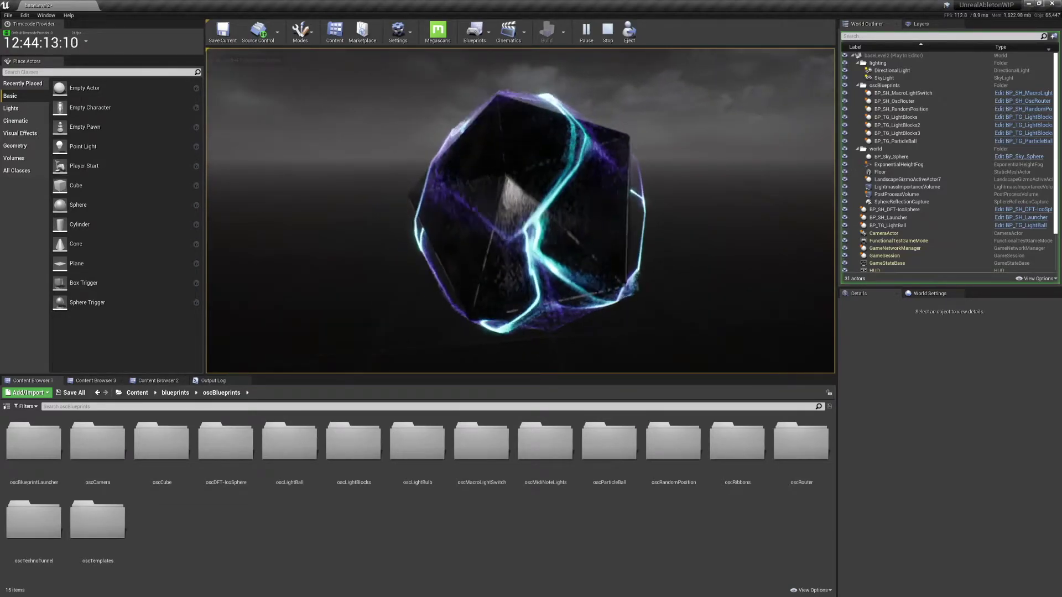
pyautogui.hotkey('shift', 'F1')
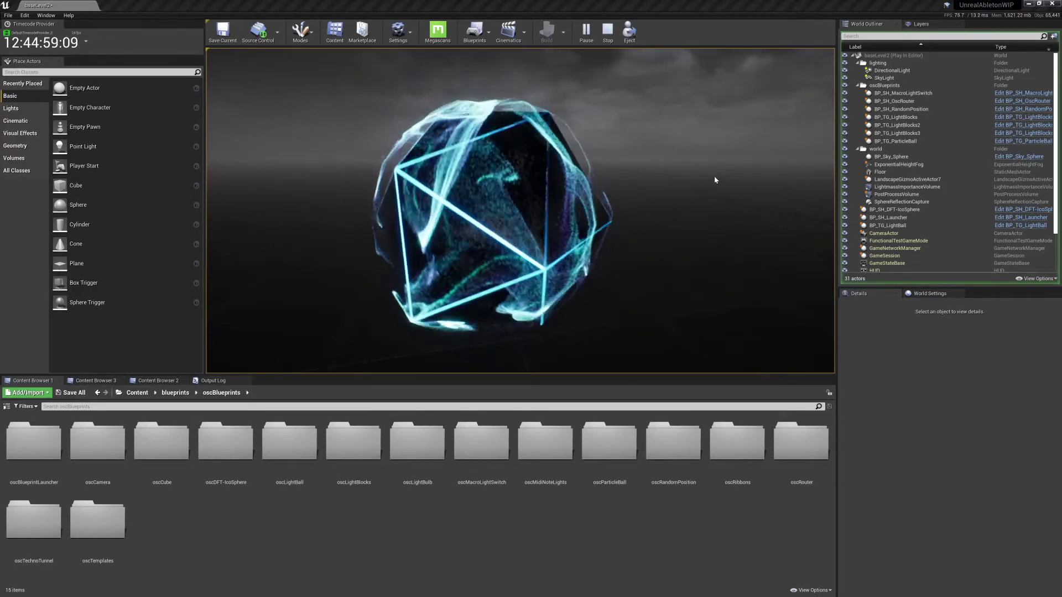
pyautogui.click(608, 33)
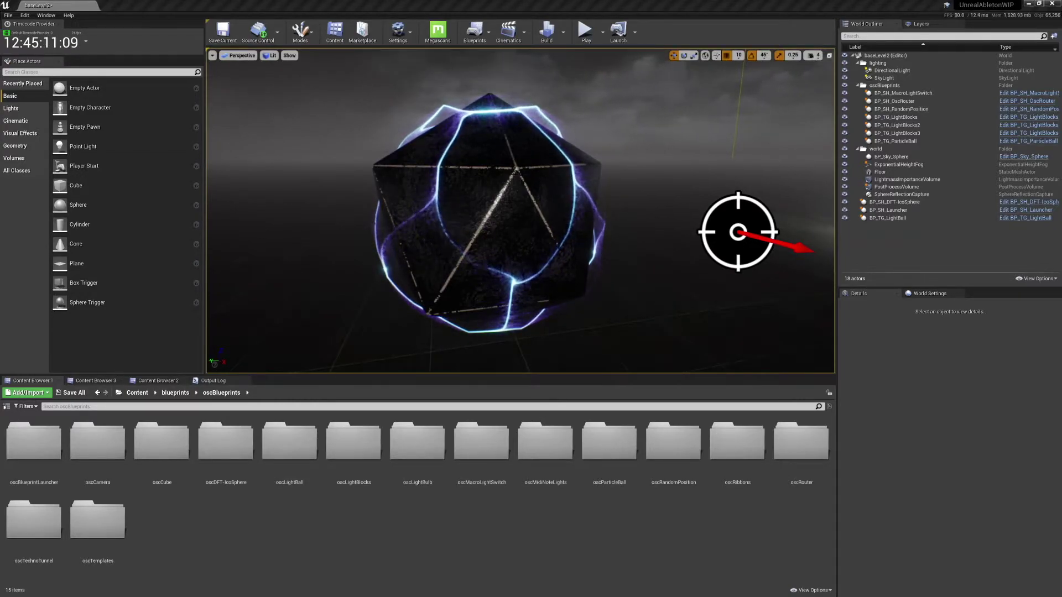
pyautogui.moveTo(513, 174); pyautogui.dragTo(581, 182, button='right')
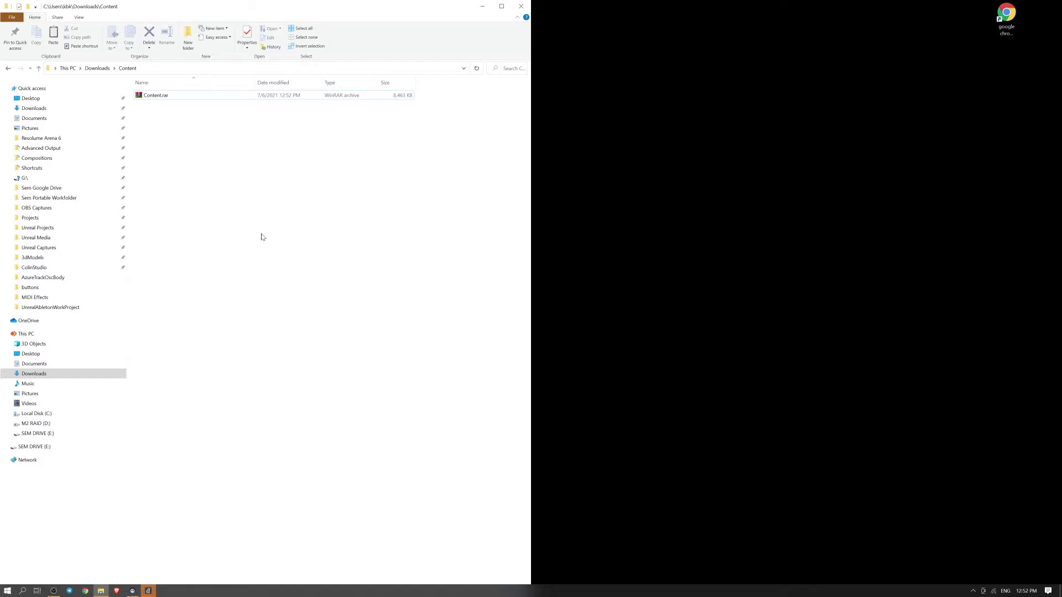
# In File Explorer, extract the Content.rar archive directly into its current Downloads\Content folder.
pyautogui.click(41, 138)
pyautogui.click(8, 68)
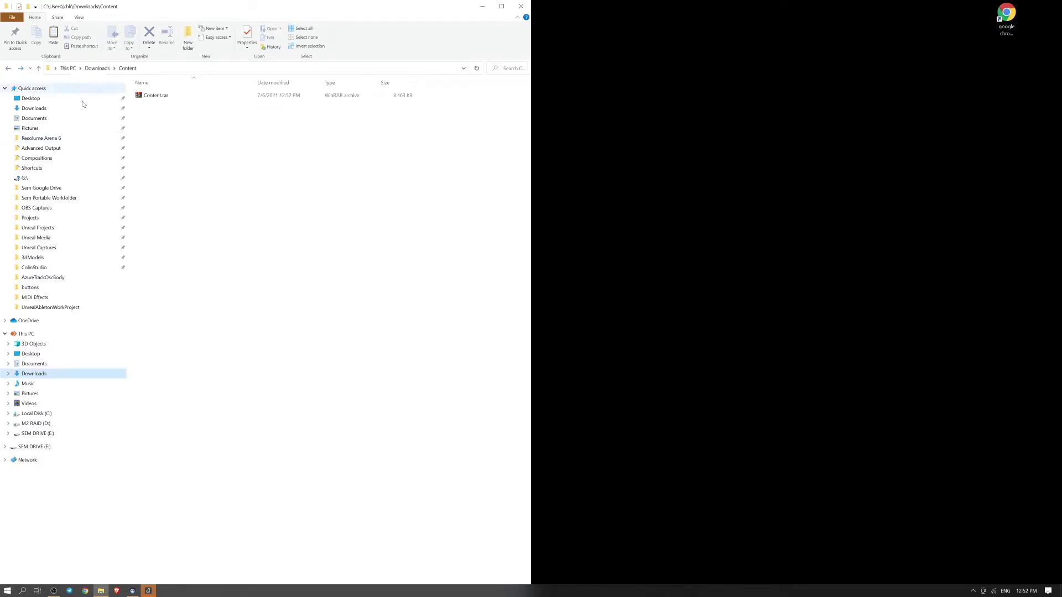
pyautogui.click(165, 98)
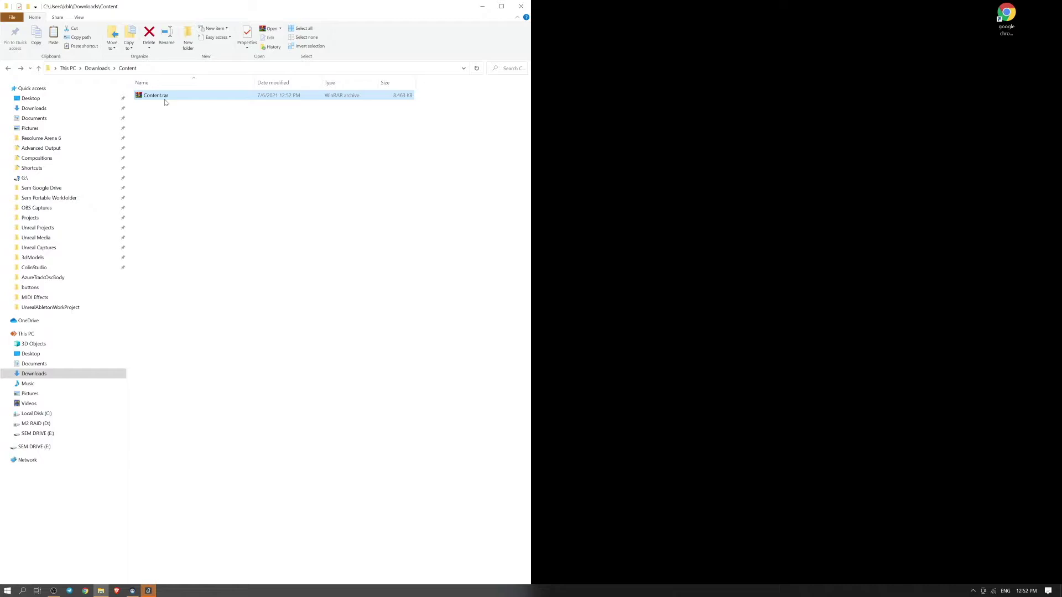
pyautogui.rightClick(161, 97)
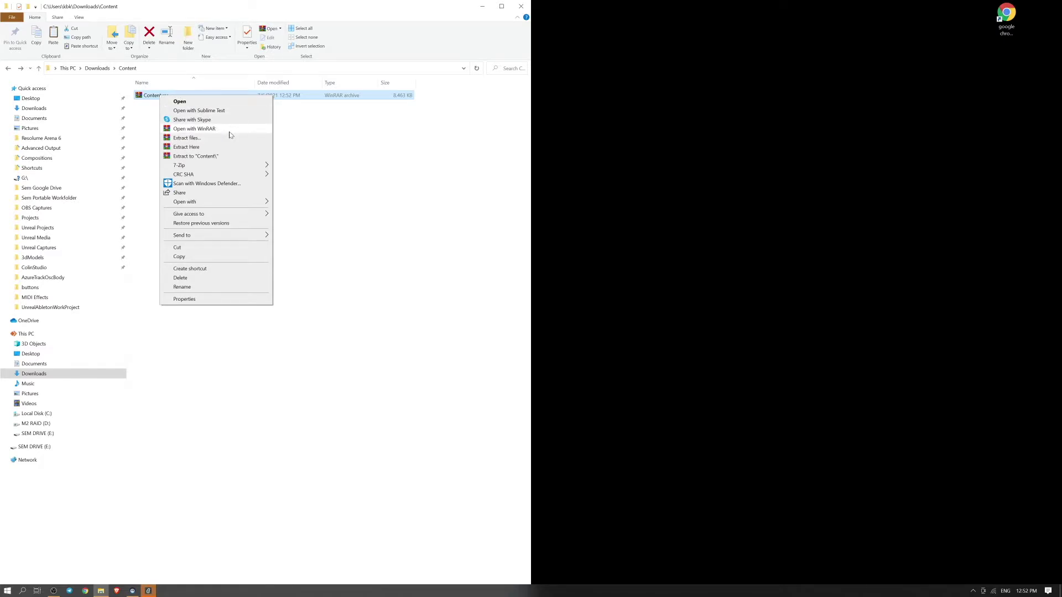
pyautogui.click(195, 147)
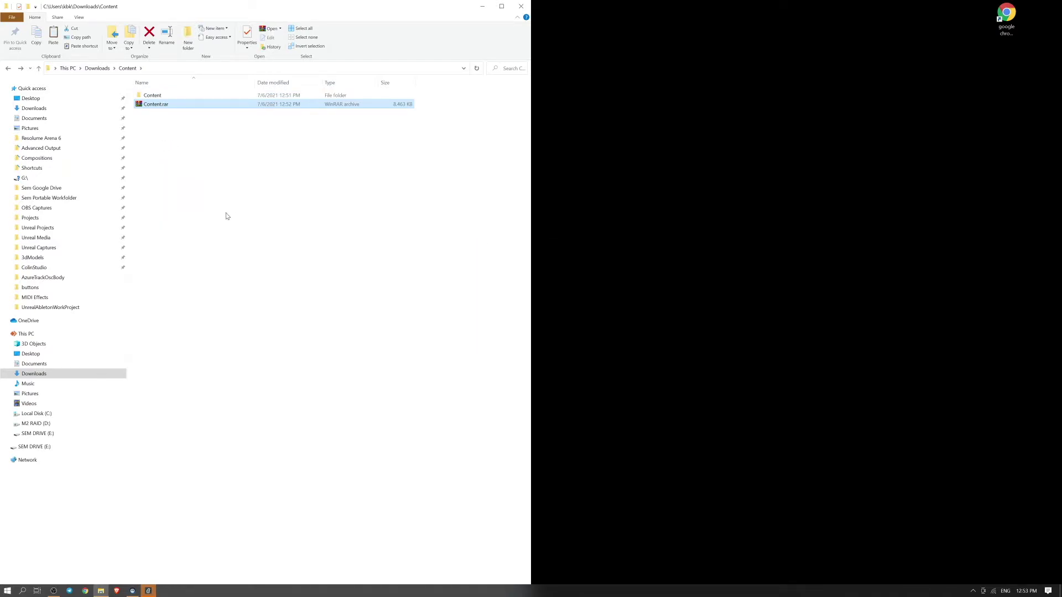
# Check the folder structure inside the extracted Content folder, down to blueprints\oscBlueprints, and return to the folder holding the archive.
pyautogui.click(224, 215)
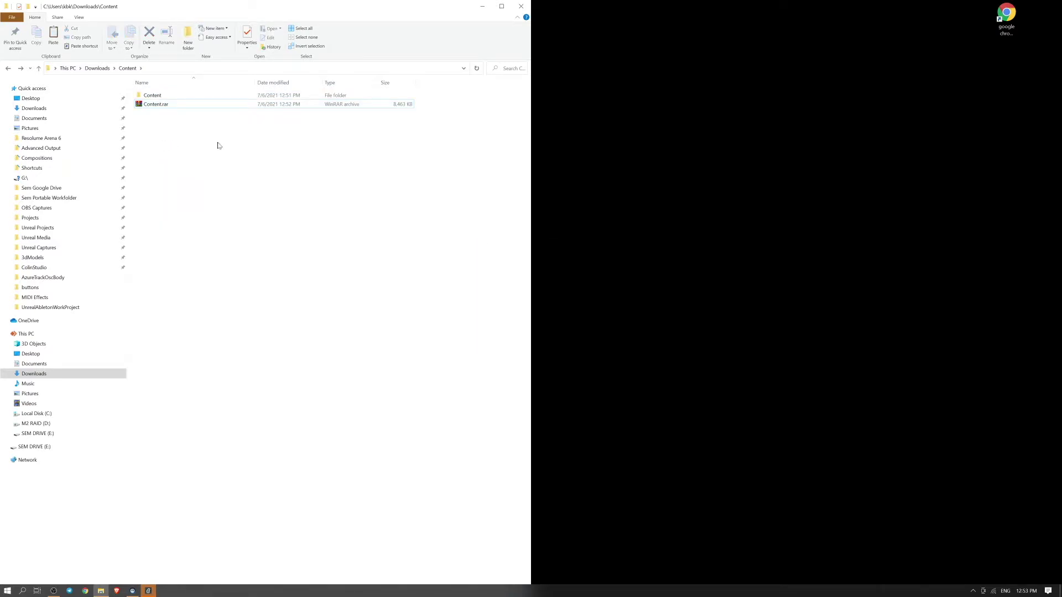
pyautogui.doubleClick(177, 100)
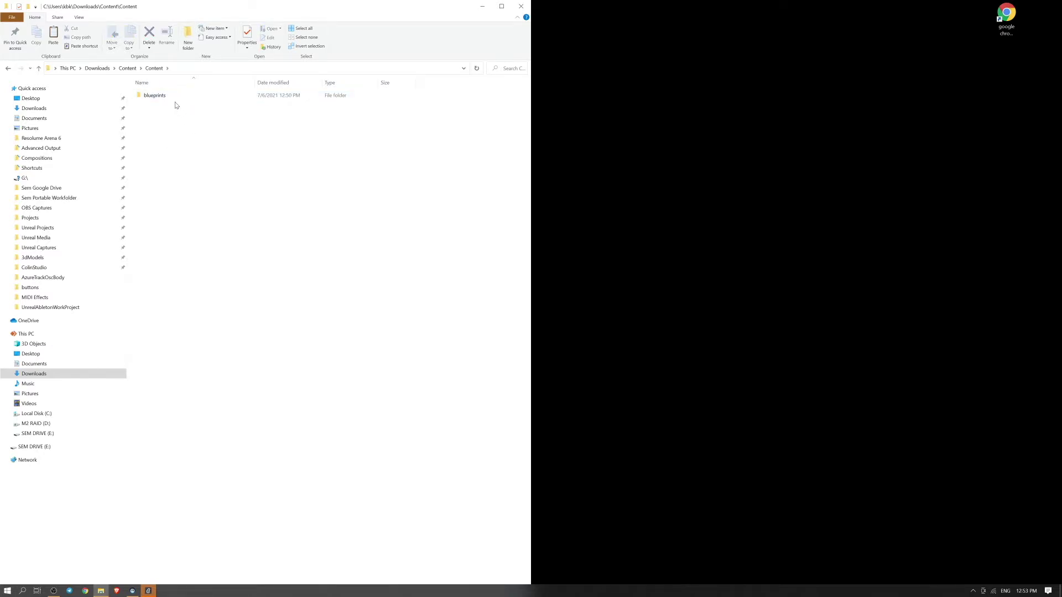
pyautogui.doubleClick(173, 100)
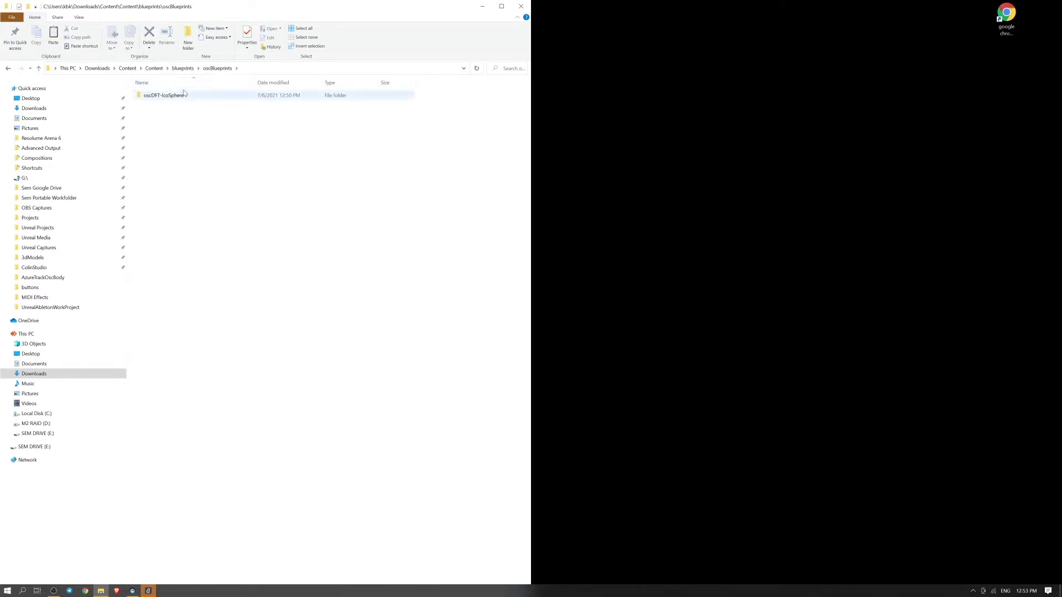
pyautogui.click(154, 69)
pyautogui.click(128, 69)
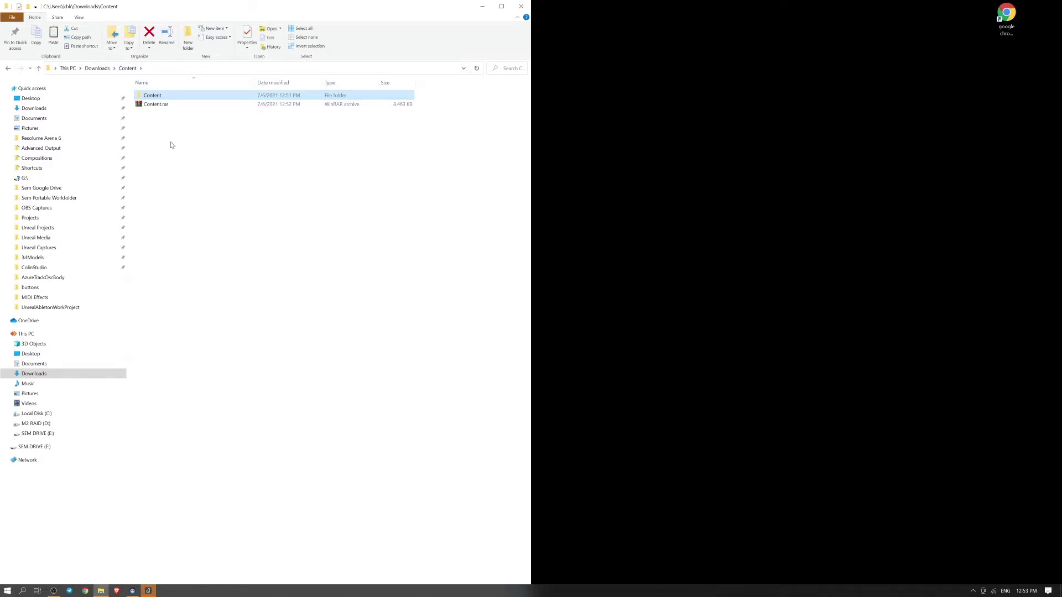
pyautogui.doubleClick(166, 97)
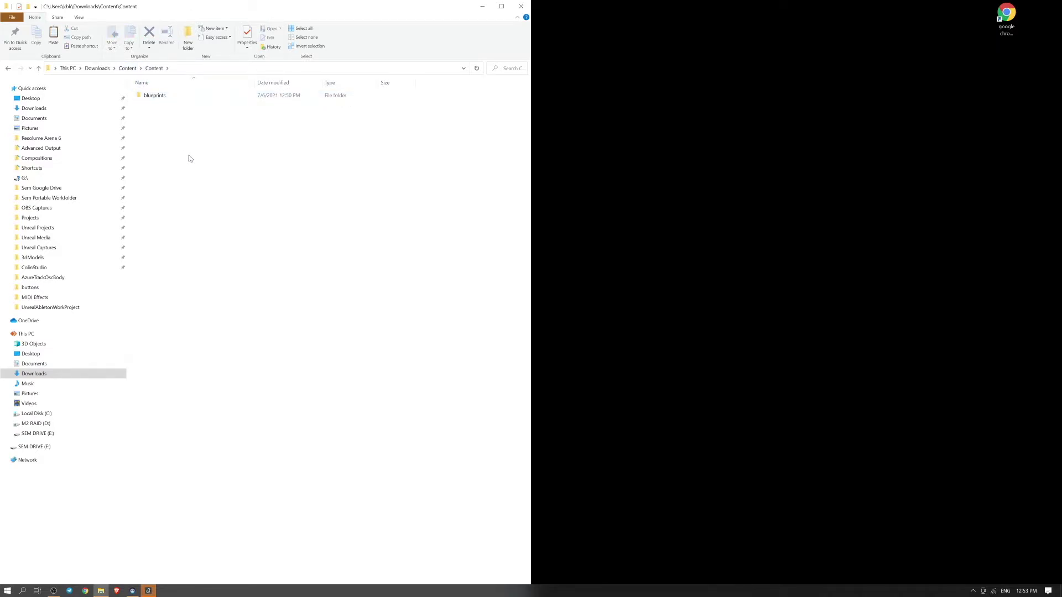
pyautogui.click(128, 69)
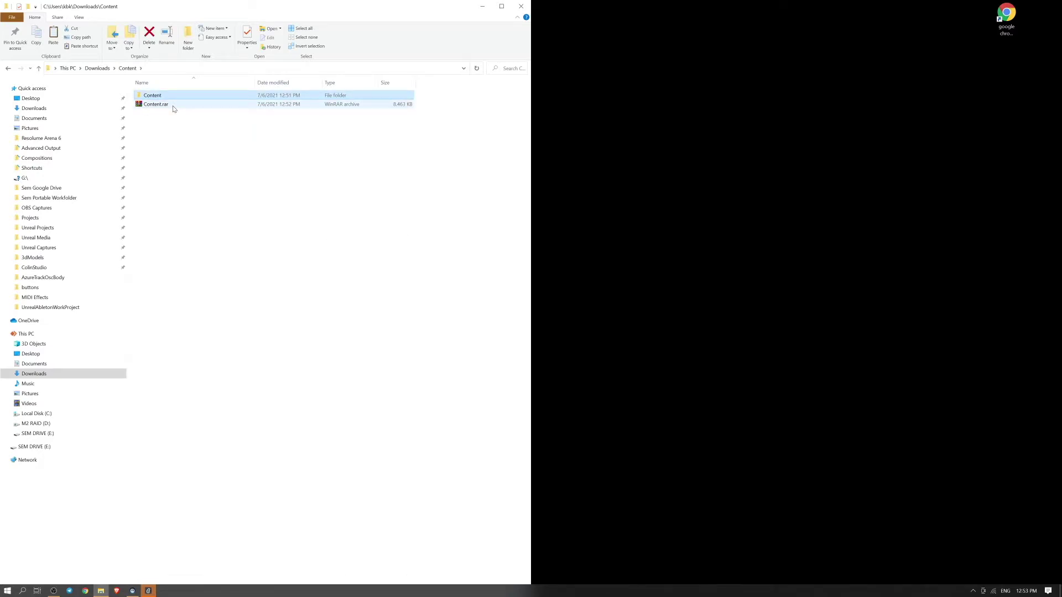
# Copy the extracted Content folder into the UnrealAbletonBase project folder, using a second File Explorer window beside the current one.
pyautogui.click(225, 165)
pyautogui.hotkey('ctrl', 'n')
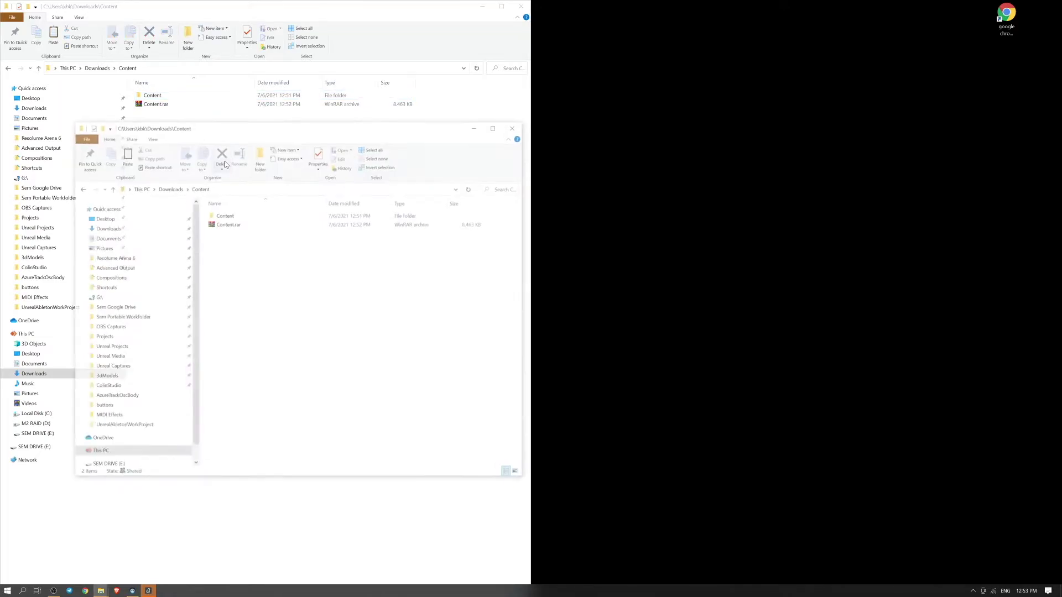
pyautogui.press('super+Right')
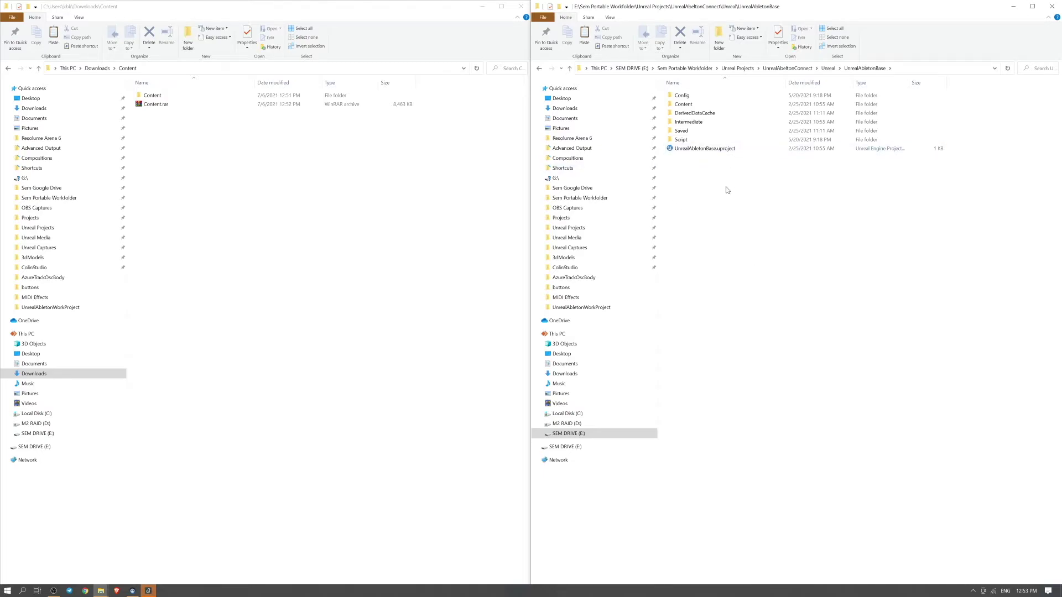
pyautogui.press('c')
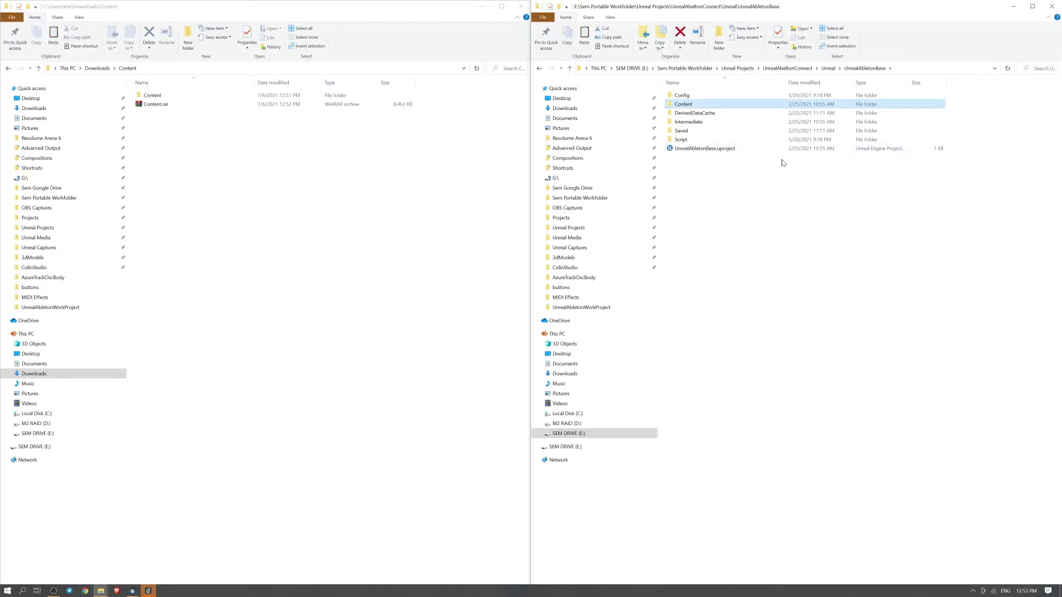
# Check the project's Content folder down to blueprints\oscBlueprints for oscDFT-IcoSphere, and return to the UnrealAbletonBase folder.
pyautogui.doubleClick(702, 106)
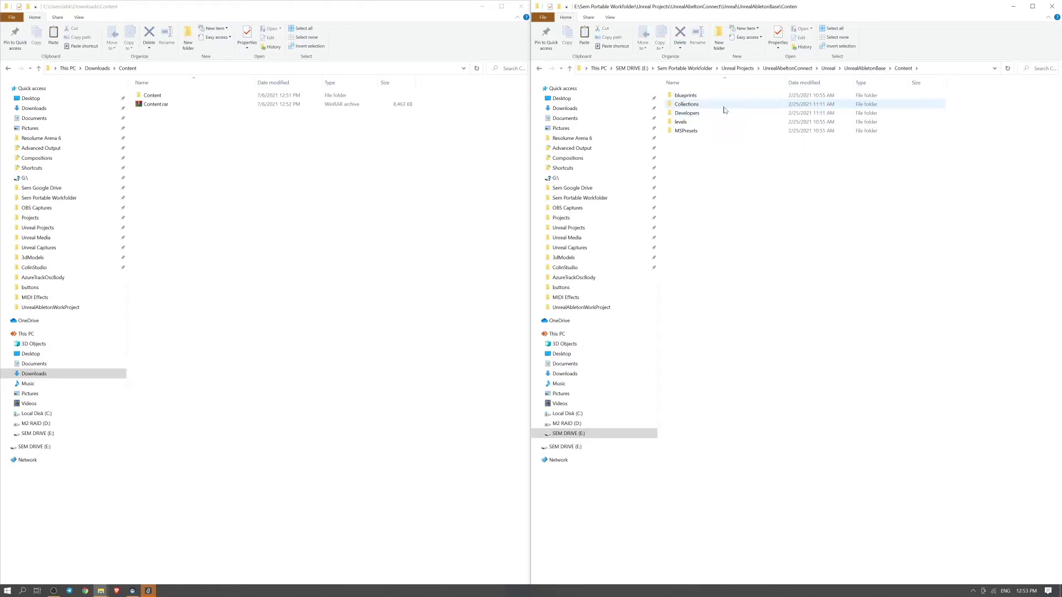
pyautogui.doubleClick(700, 98)
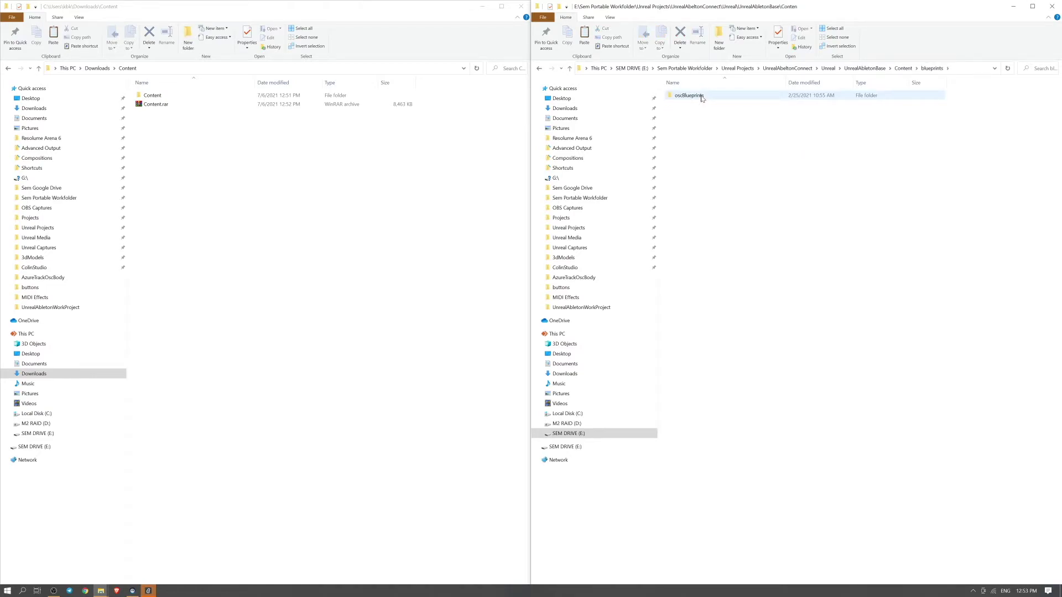
pyautogui.doubleClick(700, 97)
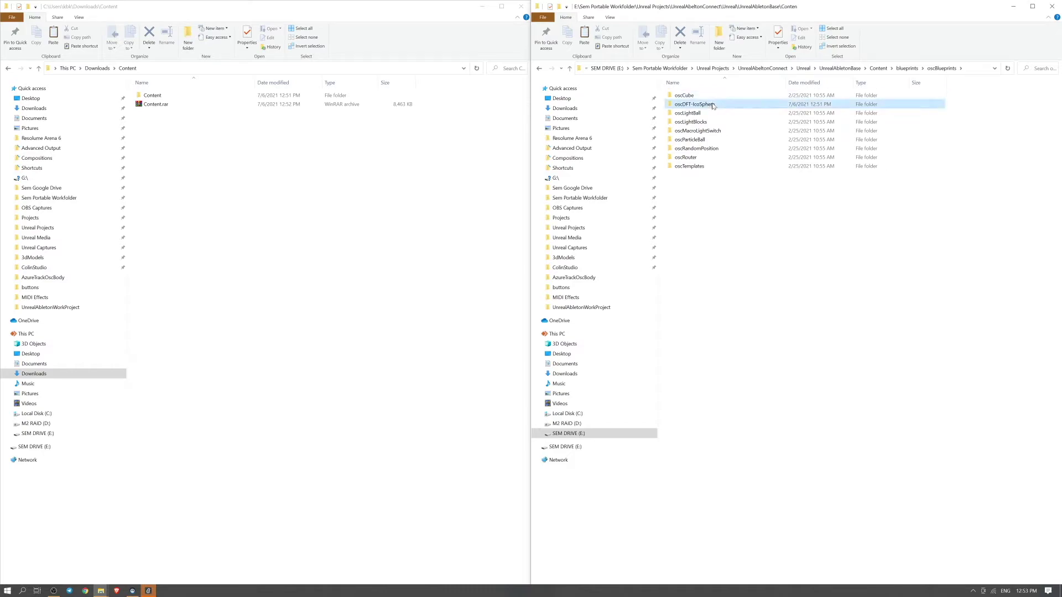
pyautogui.click(698, 104)
pyautogui.click(842, 69)
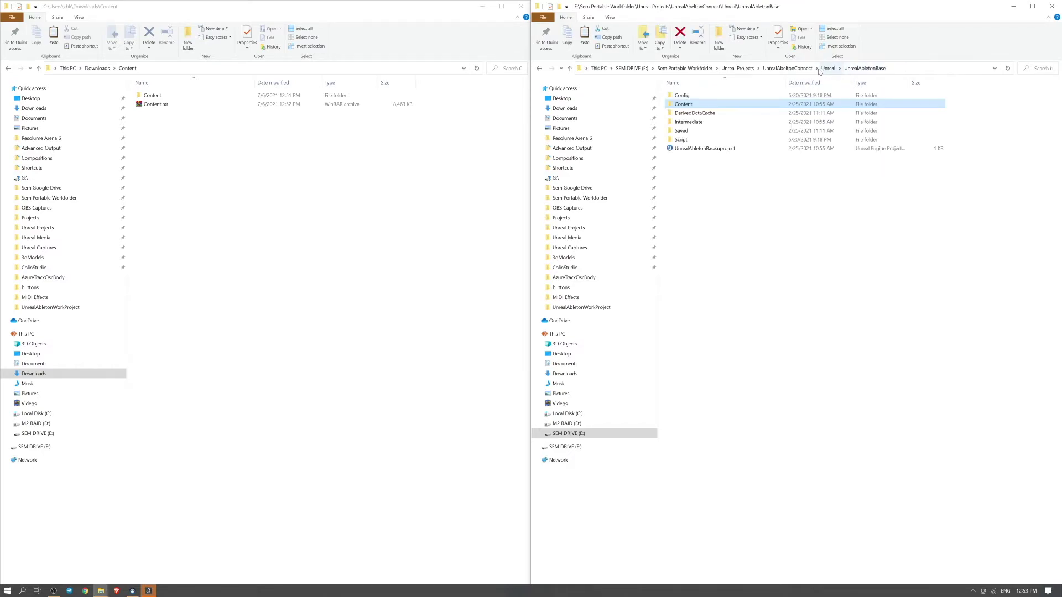
pyautogui.click(748, 256)
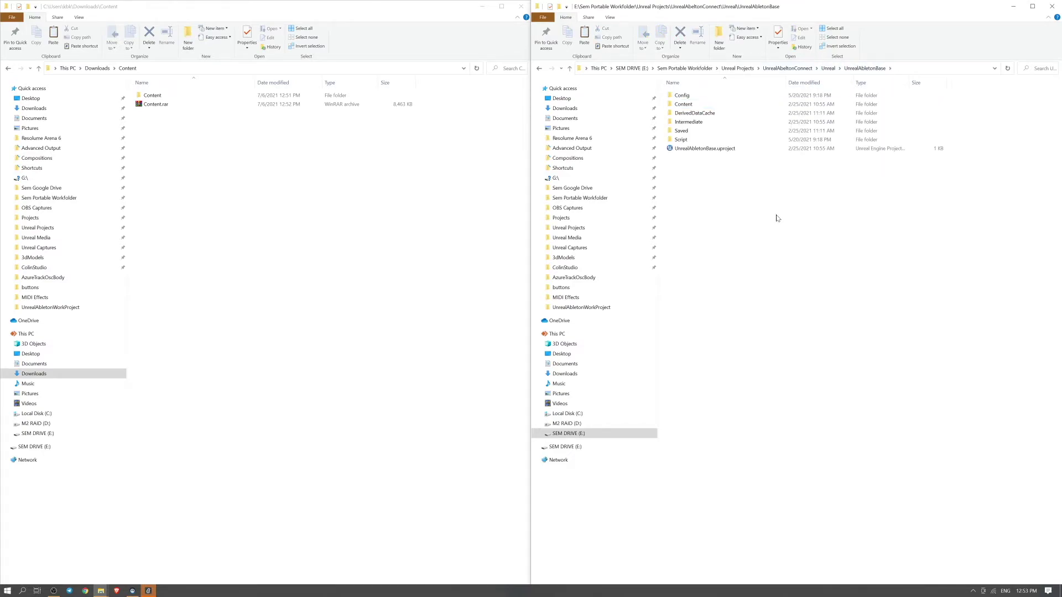
# Open UnrealAbletonBase.uproject in Unreal Editor and browse the project content to blueprints/oscBlueprints/oscDFT-IcoSphere.
pyautogui.doubleClick(721, 150)
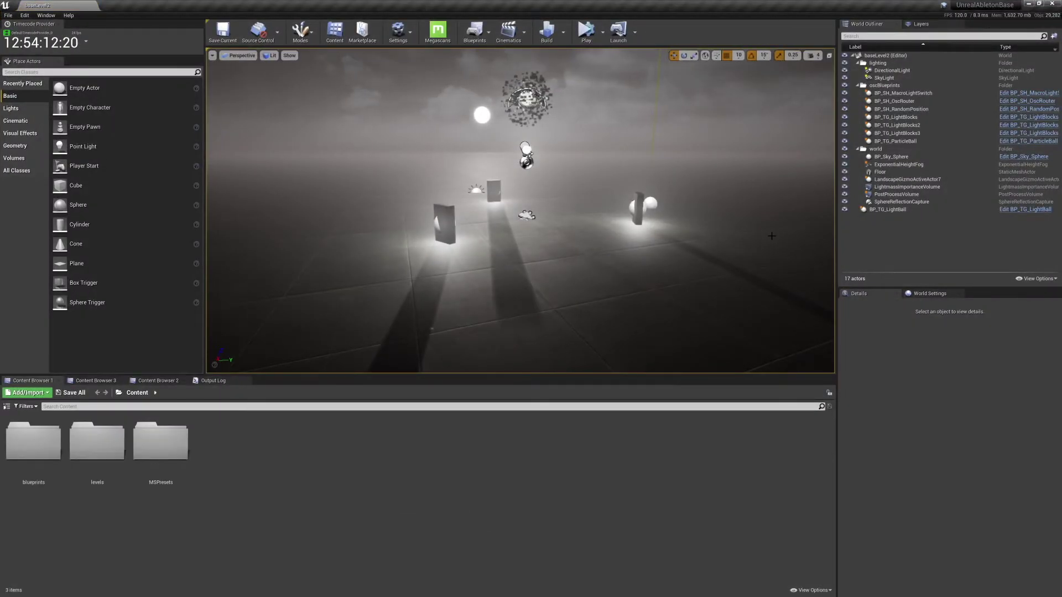
pyautogui.doubleClick(44, 449)
pyautogui.doubleClick(46, 453)
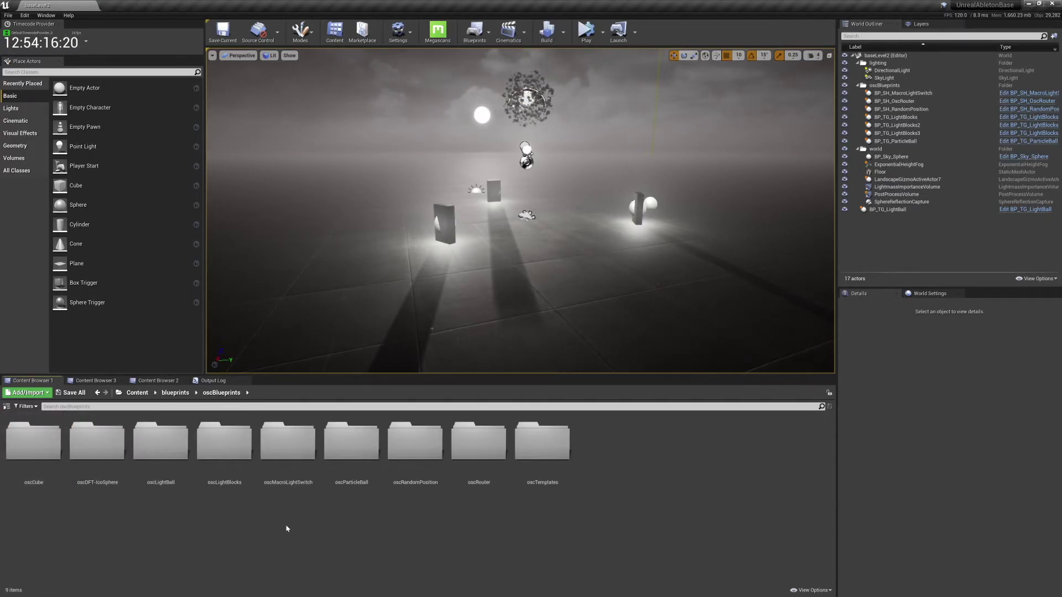
pyautogui.doubleClick(97, 445)
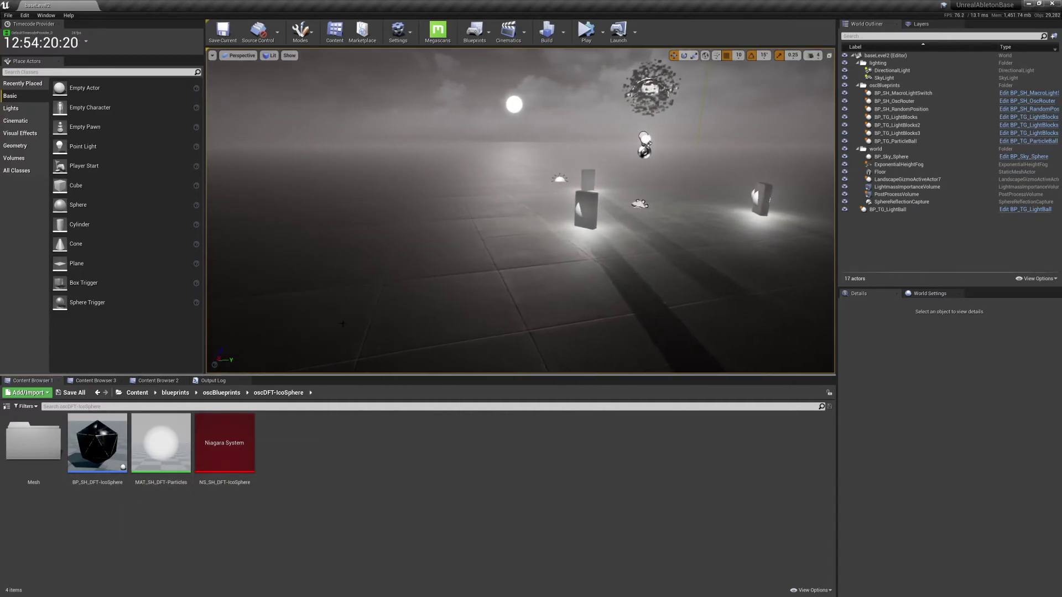
# Place the BP_SH_DFT-IcoSphere blueprint in the level above the floor, beside the existing light blocks, and leave it deselected.
pyautogui.moveTo(99, 438); pyautogui.dragTo(383, 182)
pyautogui.moveTo(449, 243); pyautogui.dragTo(487, 233, button='right')
pyautogui.press('Escape')
pyautogui.click(464, 237)
pyautogui.press('Escape')
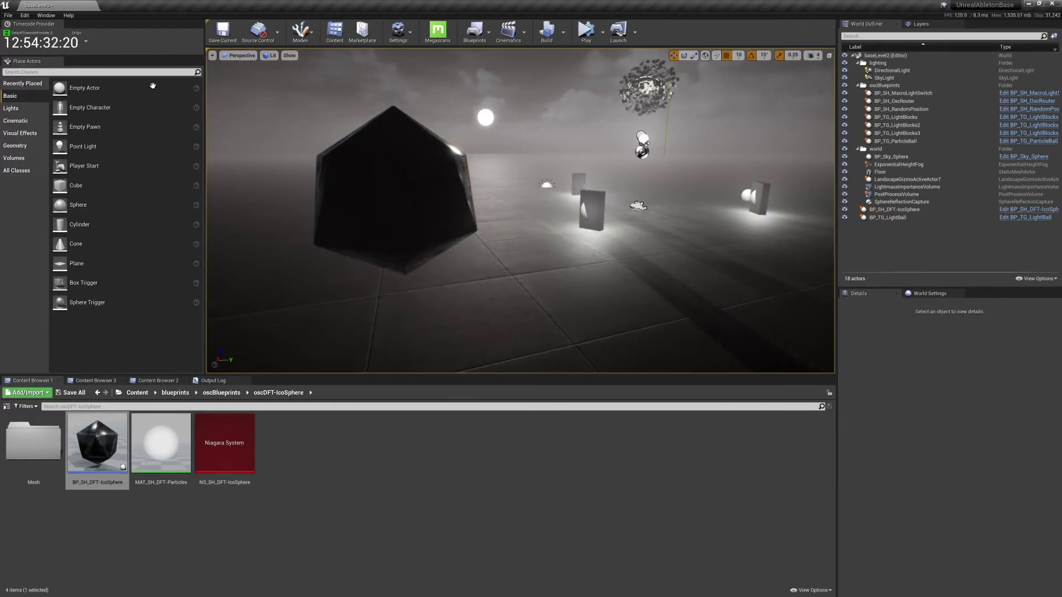
# Find the mesh distance options in the Project Settings and enable Generate Mesh Distance Fields.
pyautogui.click(25, 16)
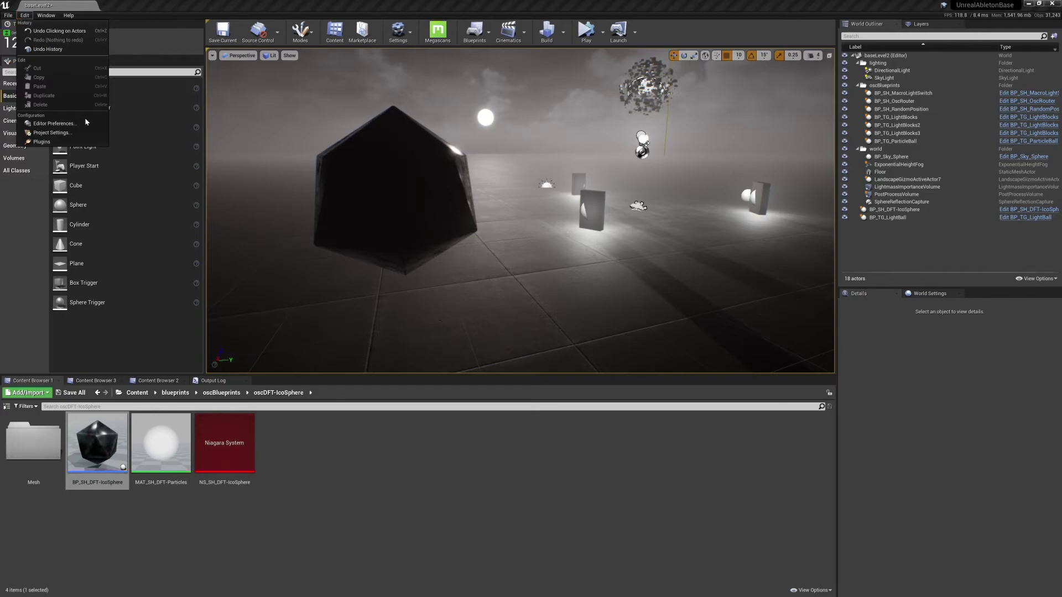
pyautogui.click(51, 132)
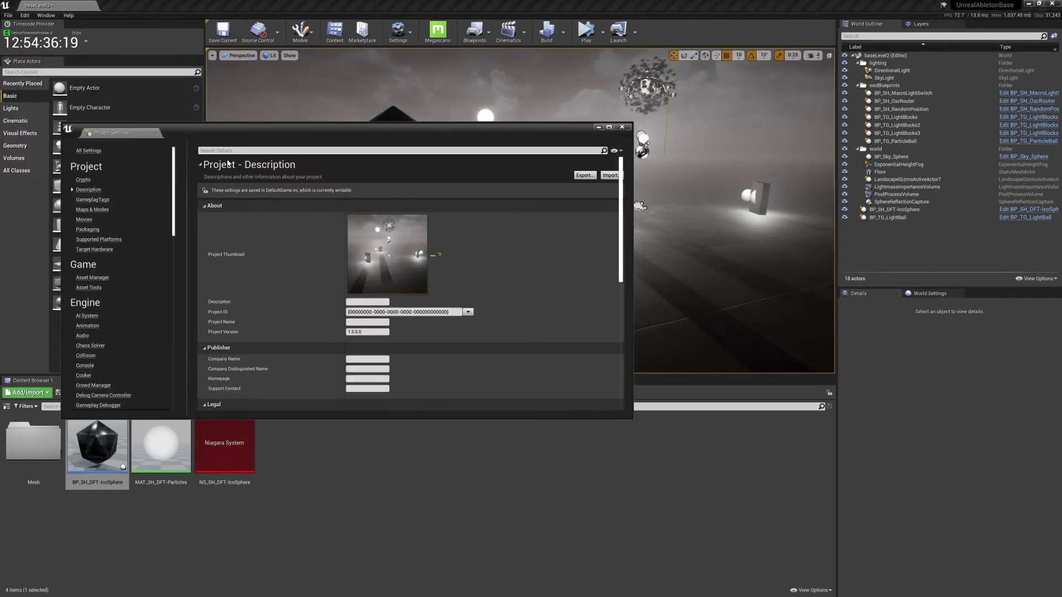
pyautogui.scroll(-3, 108, 304)
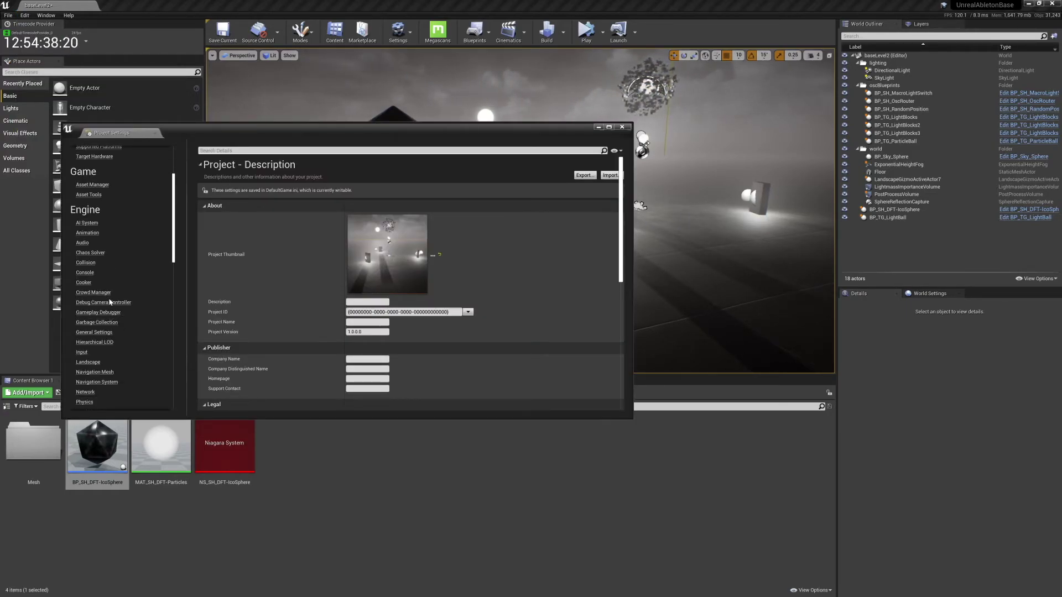
pyautogui.scroll(-2, 109, 302)
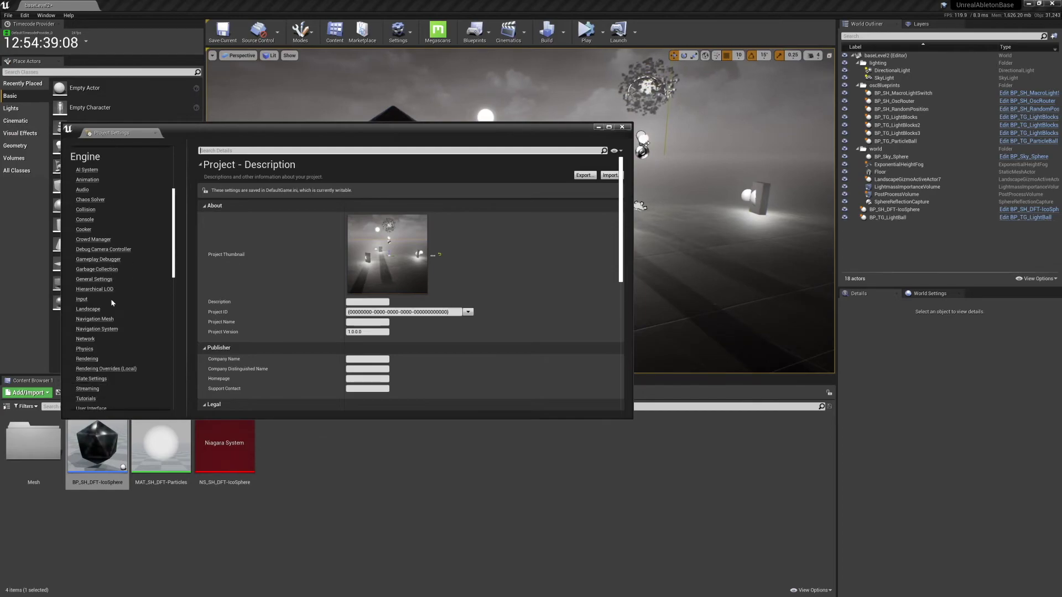
pyautogui.click(249, 150)
pyautogui.write('mesh')
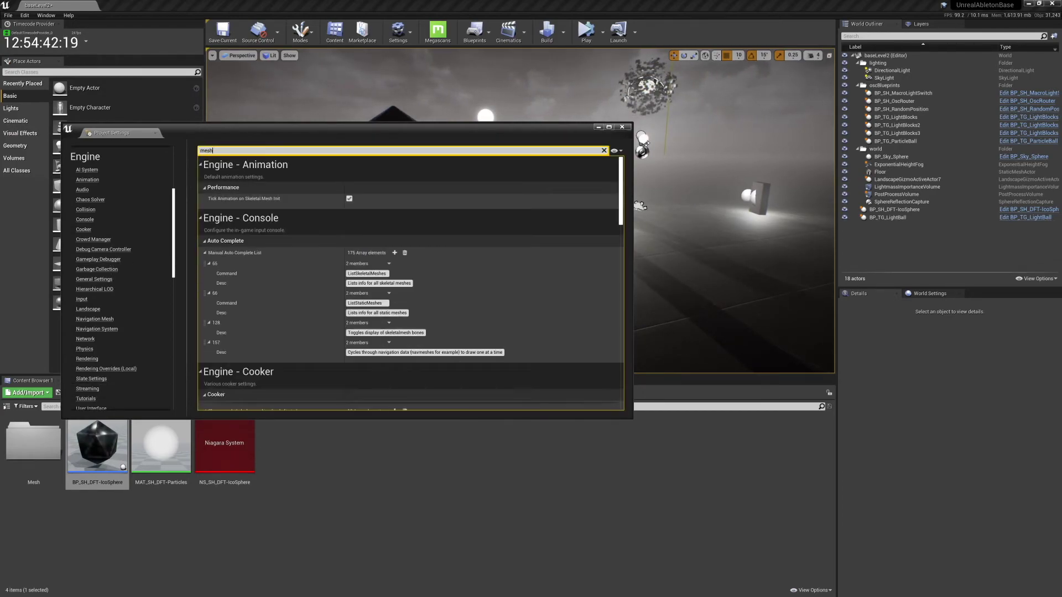
pyautogui.write(' distance')
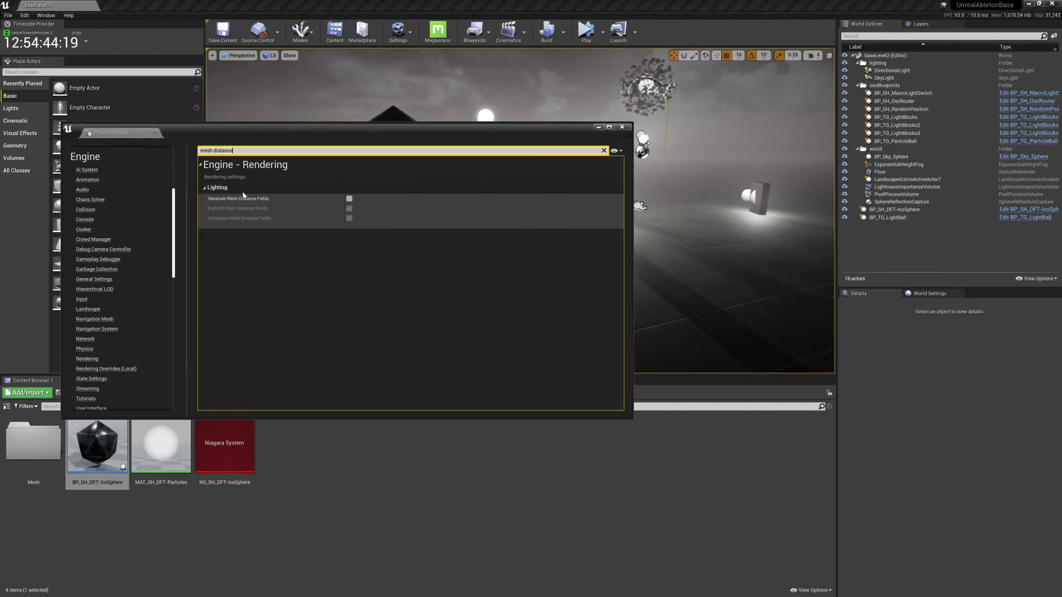
pyautogui.click(349, 199)
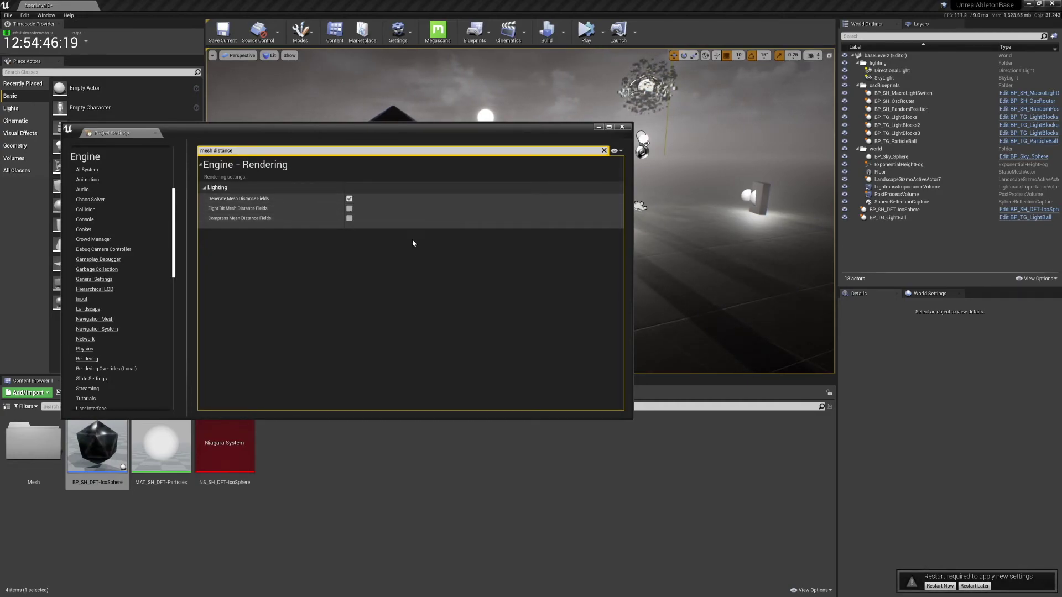
# Close the Project Settings and restart the editor to apply the new setting, saving the baseLevel2 level.
pyautogui.click(622, 127)
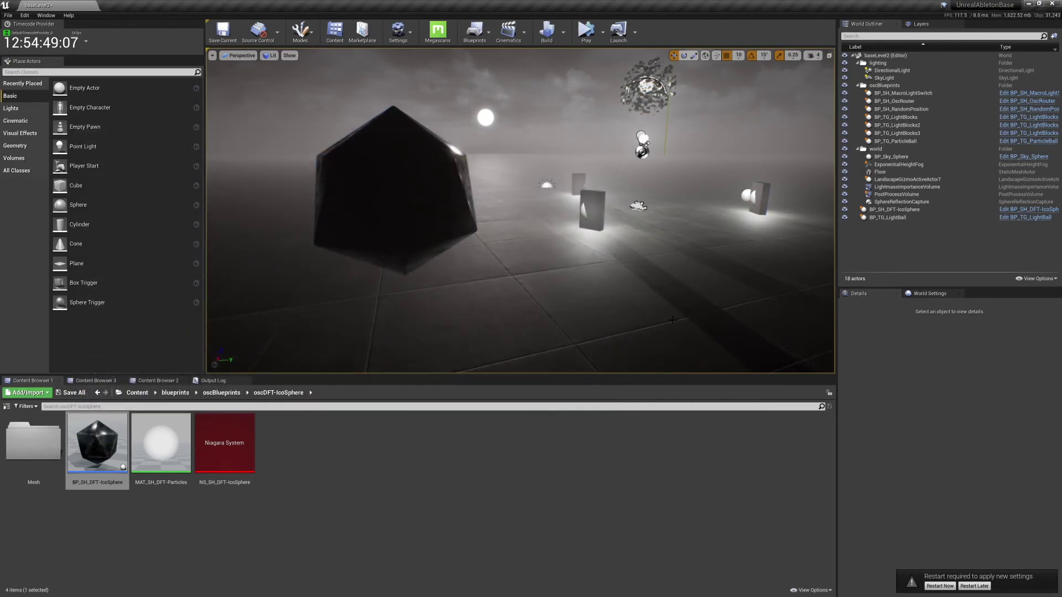
pyautogui.click(941, 586)
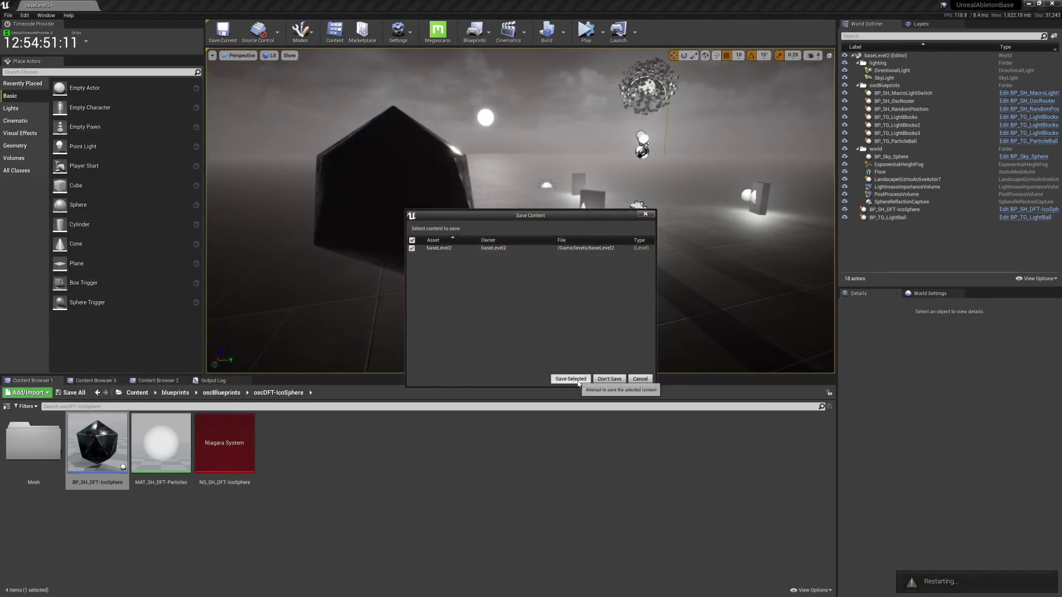
pyautogui.click(610, 378)
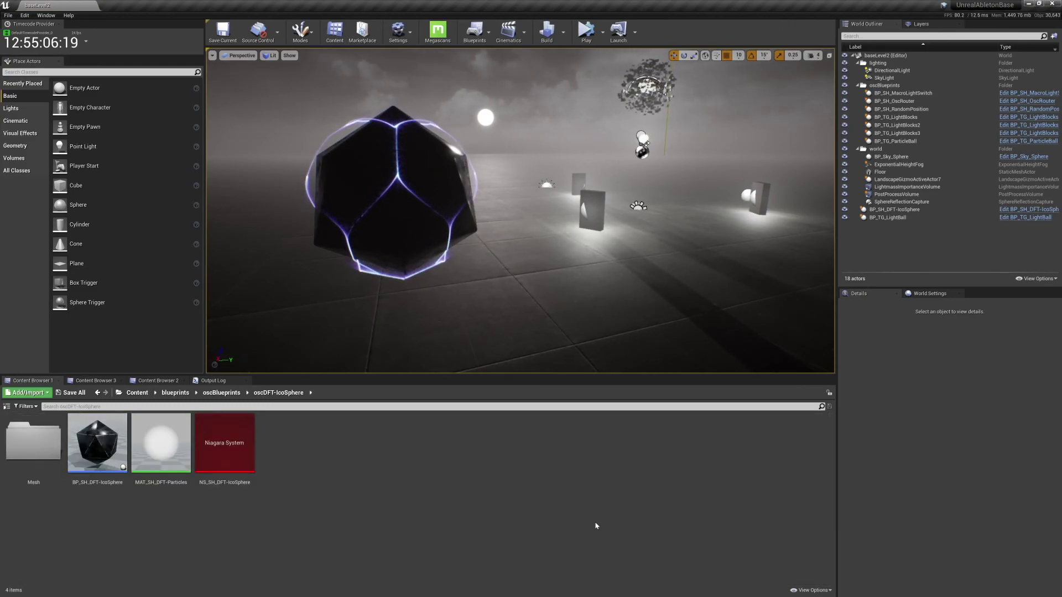
# Examine the placed icosphere's particle borders from several sides in the level, leaving the actor deselected.
pyautogui.moveTo(554, 214); pyautogui.dragTo(630, 200, button='right')
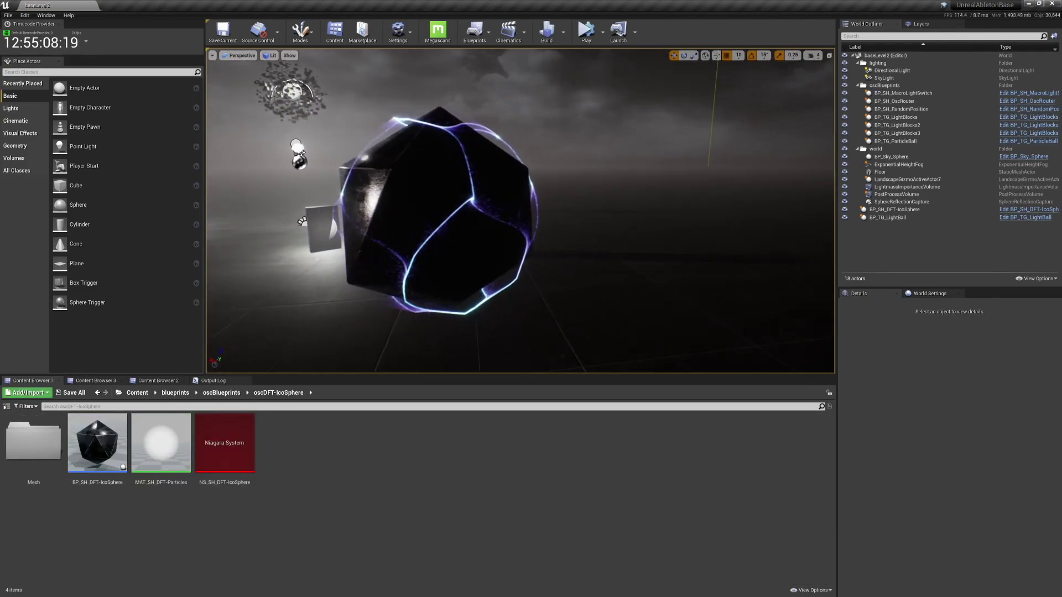
pyautogui.moveTo(434, 210); pyautogui.dragTo(500, 200, button='right')
pyautogui.click(501, 200)
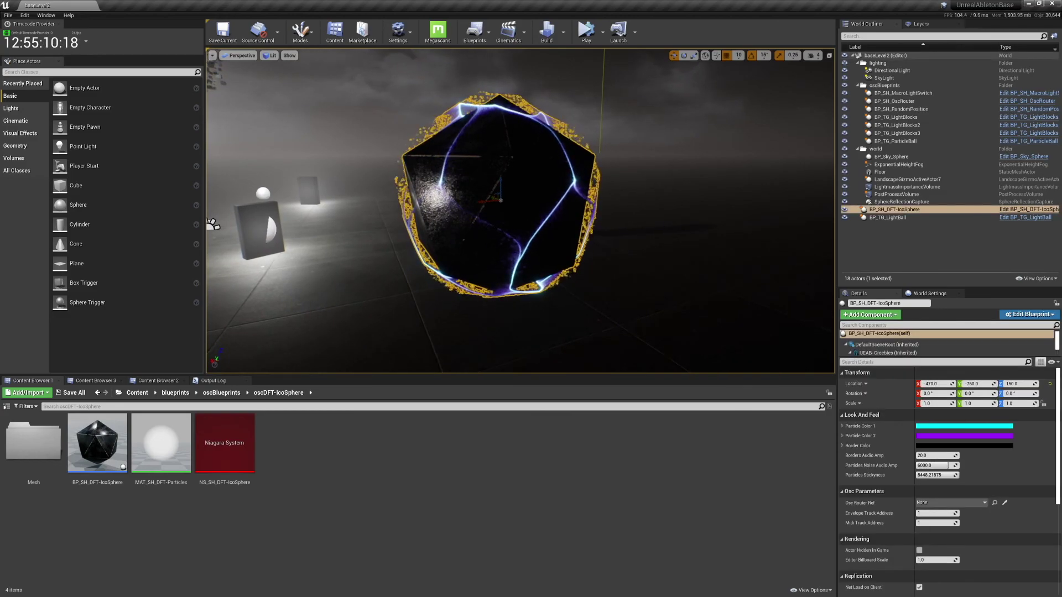
pyautogui.press('Escape')
pyautogui.moveTo(501, 200); pyautogui.dragTo(405, 197, button='right')
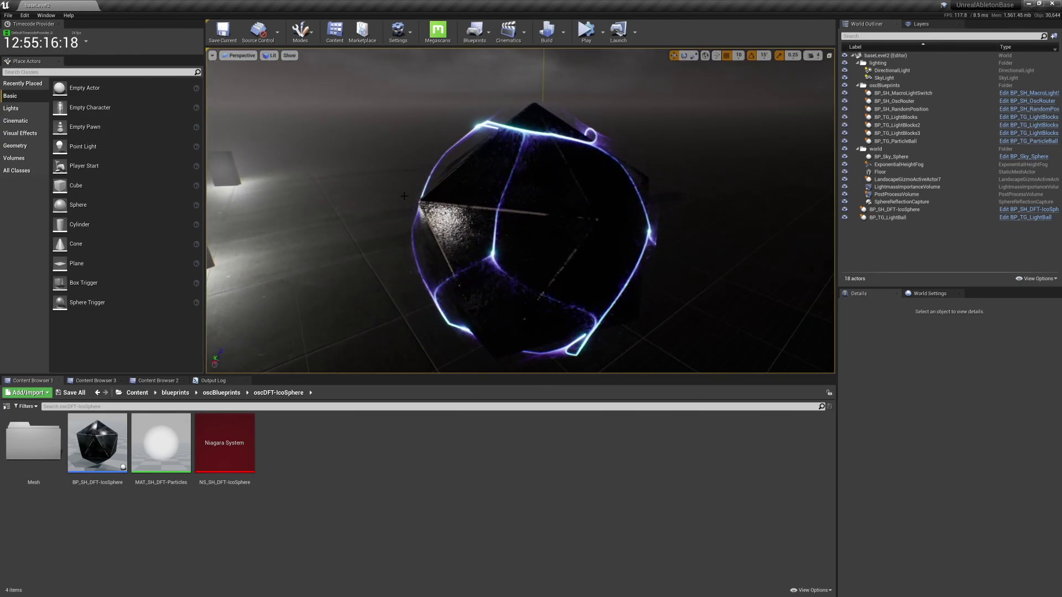